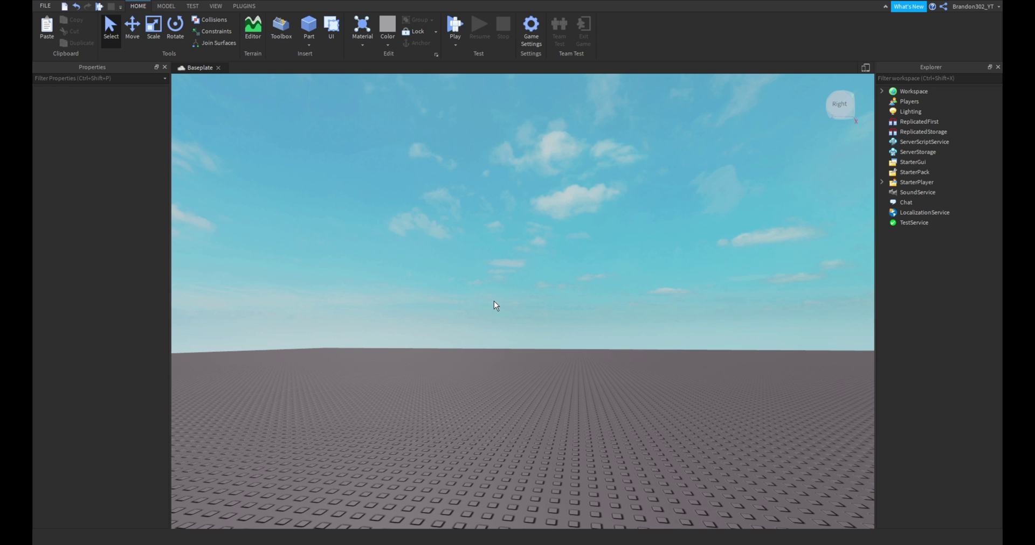
right_click_drag(473, 348, 474, 351)
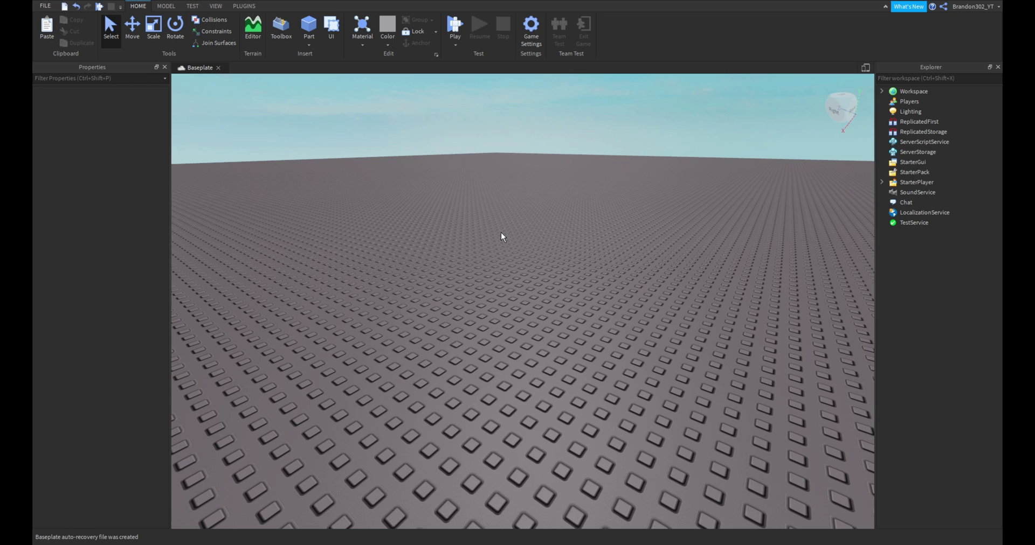
right_click_drag(535, 157, 541, 198)
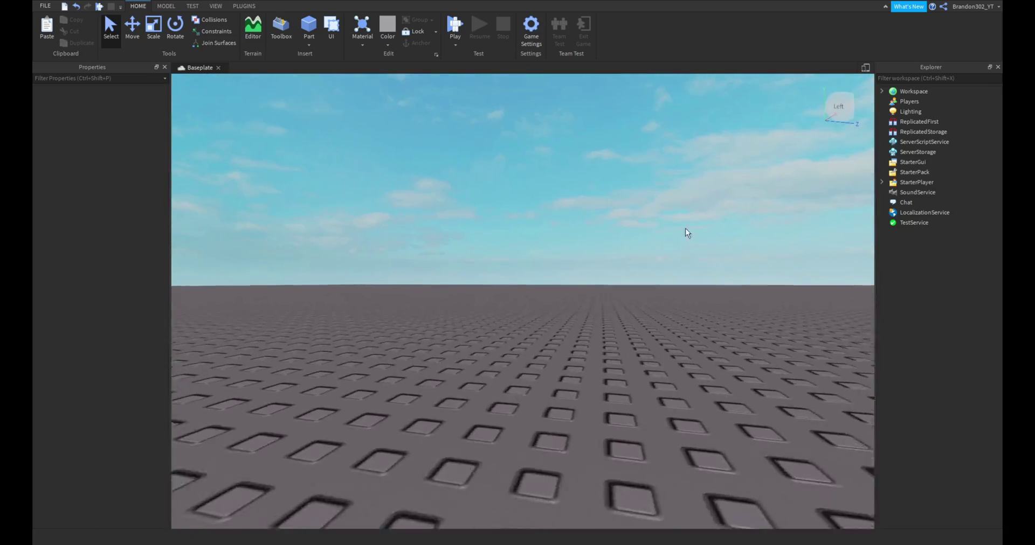
right_click_drag(609, 212, 608, 217)
scroll(607, 217, "down", 10)
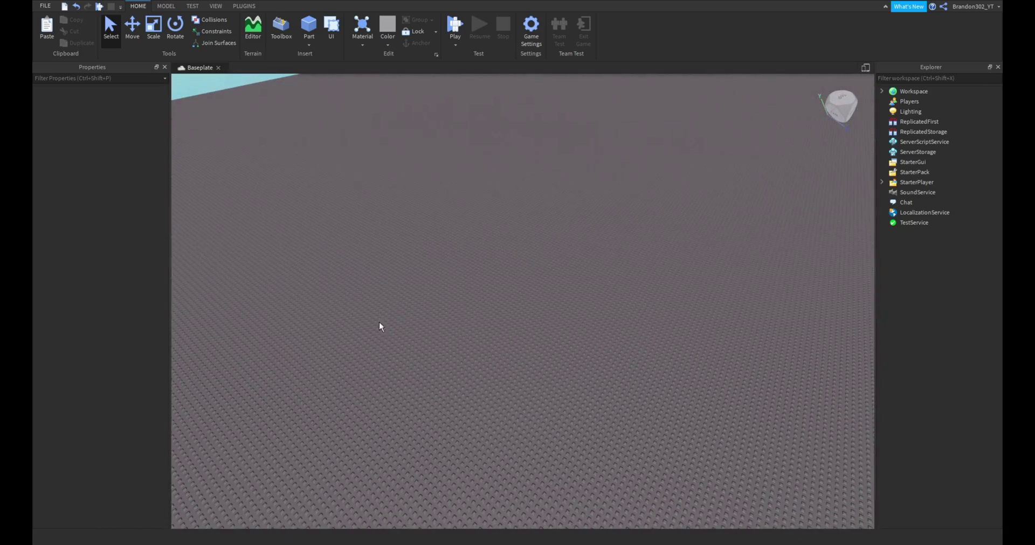
scroll(444, 337, "up", 1)
scroll(449, 315, "up", 8)
right_click_drag(449, 314, 449, 314)
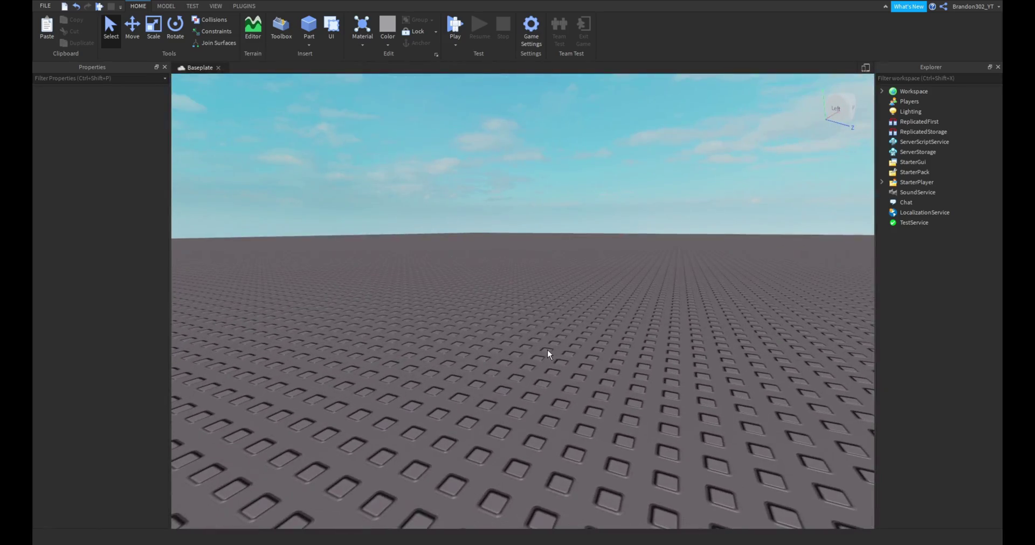
right_click_drag(548, 354, 527, 224)
right_click_drag(419, 179, 444, 165)
scroll(419, 179, "down", 4)
scroll(444, 165, "up", 3)
scroll(444, 165, "down", 4)
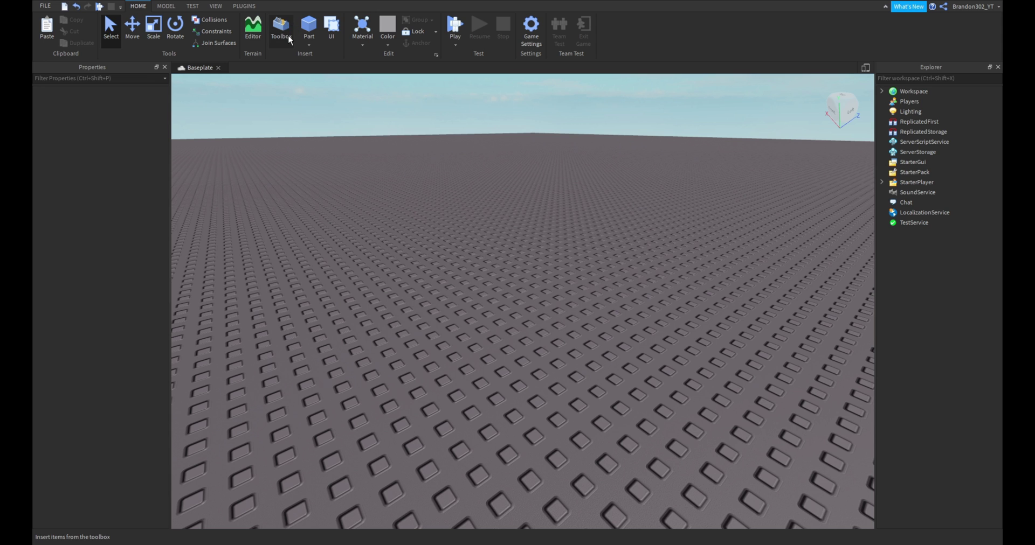
right_click_drag(559, 188, 560, 188)
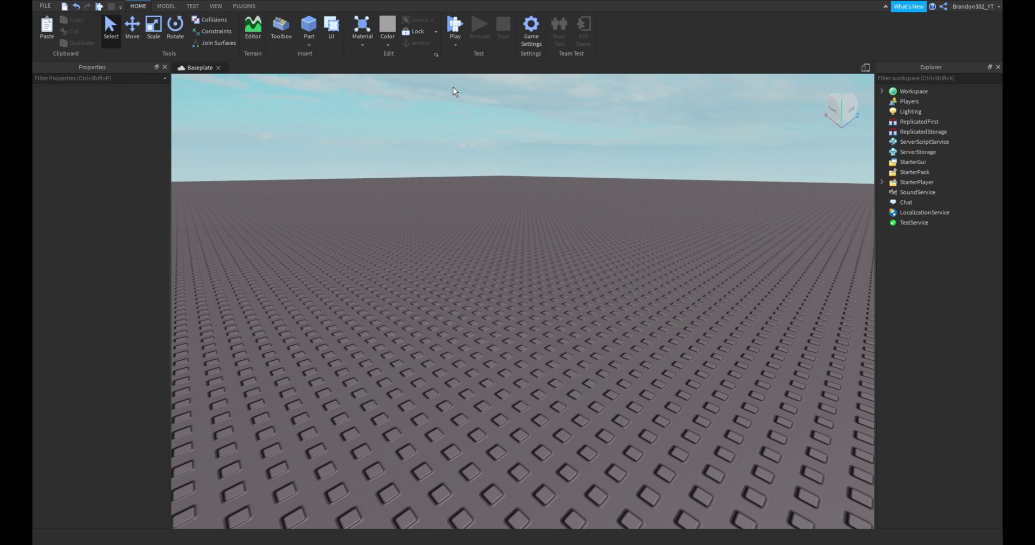
Insert the Drooling Zombie model from the Toolbox onto the baseplate and close the Toolbox
left_click(282, 32)
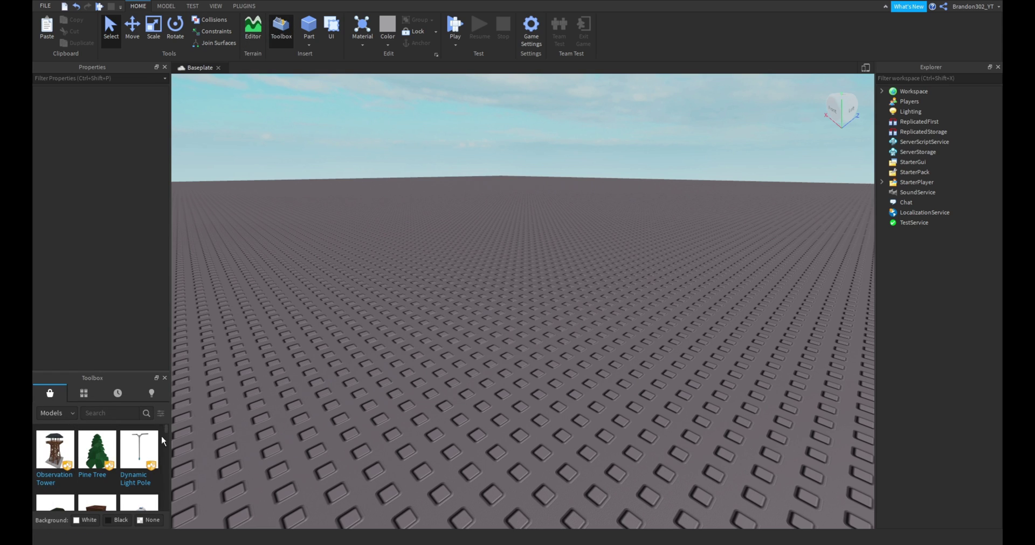
scroll(107, 453, "down", 5)
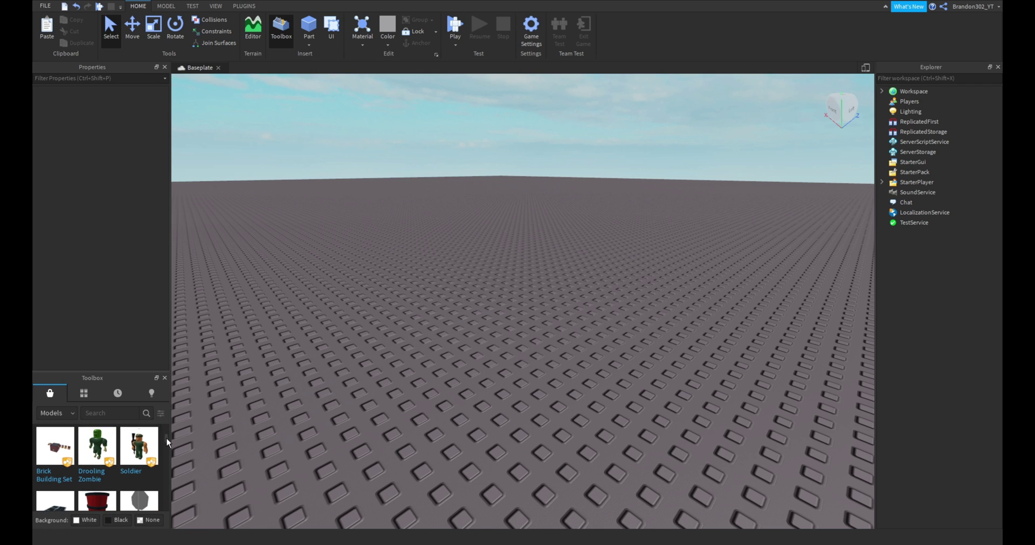
scroll(135, 453, "up", 1)
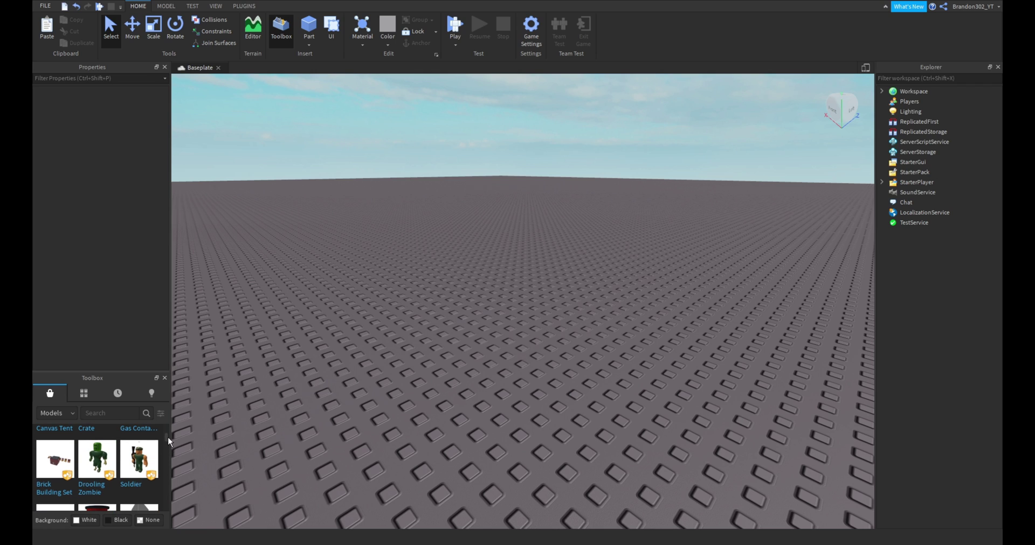
left_click(97, 458)
left_click(335, 157)
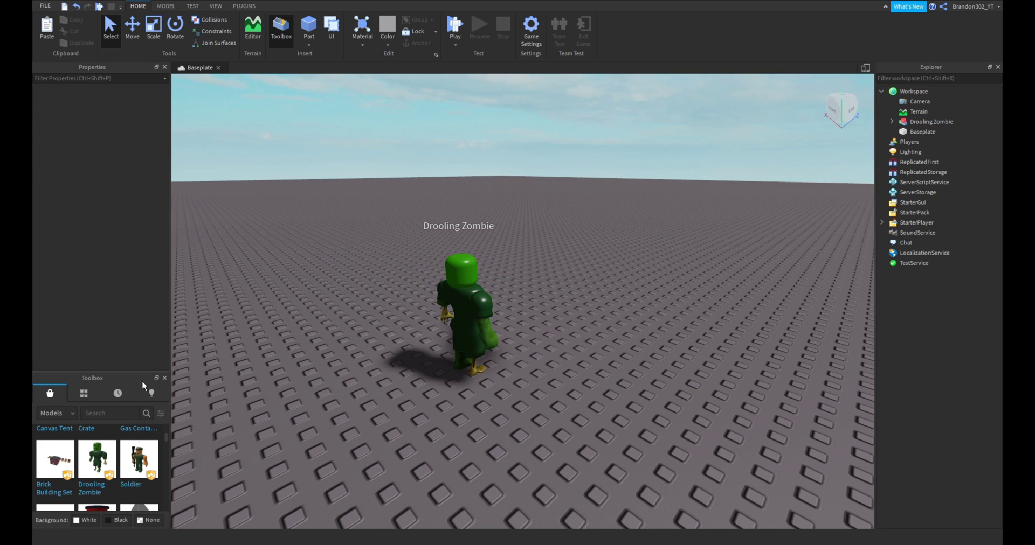
left_click(164, 378)
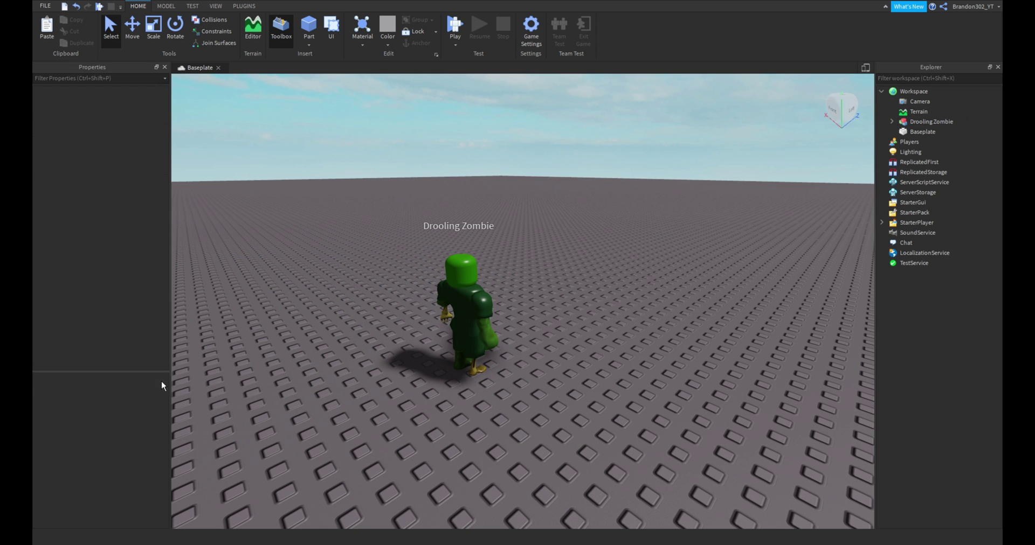
Select the Drooling Zombie model and examine the parts, scripts and folders it contains
right_click_drag(435, 291, 503, 293)
key("d")
key("w")
key("s")
left_click(503, 293)
scroll(503, 293, "down", 2)
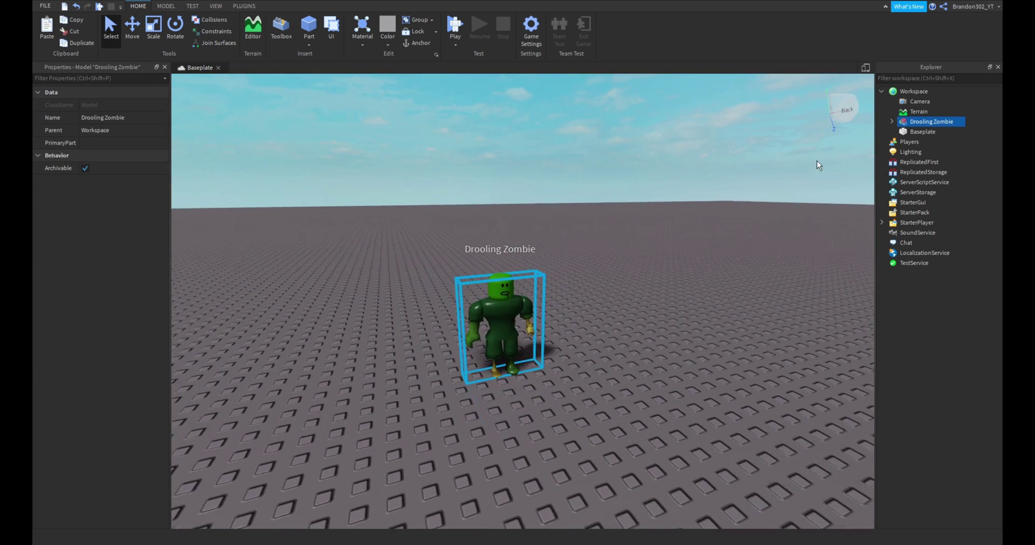
left_click(892, 122)
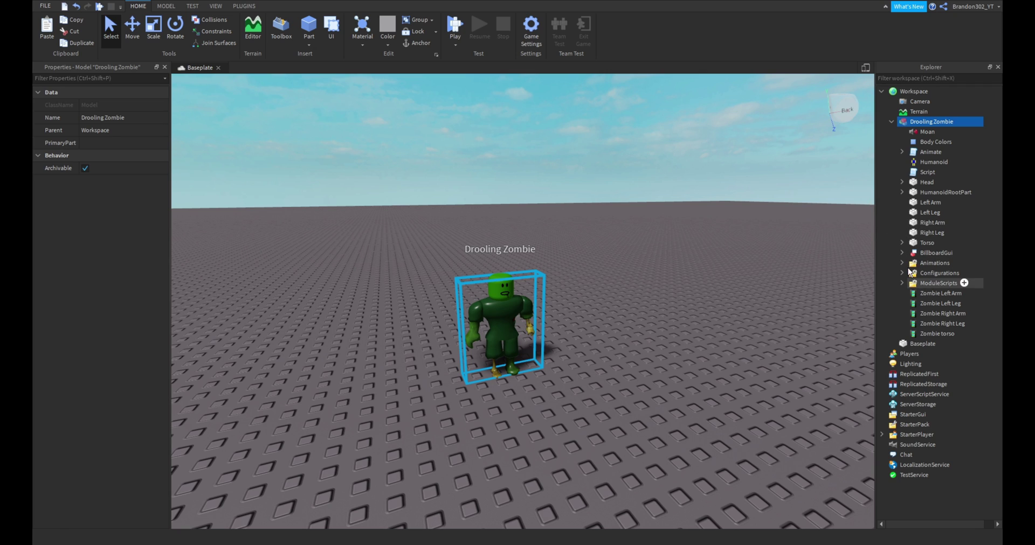
left_click(892, 123)
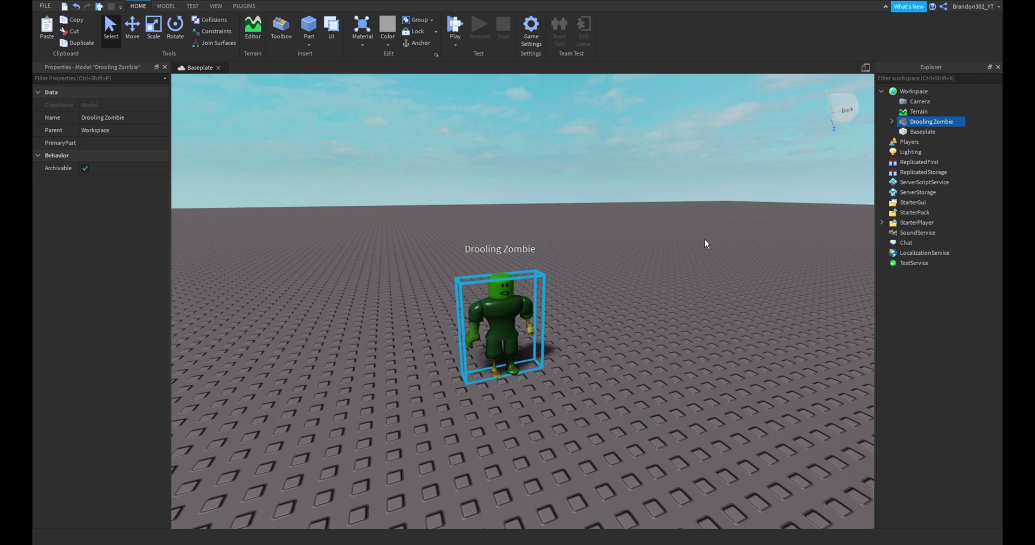
Playtest the place with the Drooling Zombie to see how it behaves near the player's avatar
right_click_drag(705, 243, 592, 225)
left_click(578, 182)
scroll(453, 162, "down", 1)
left_click(454, 28)
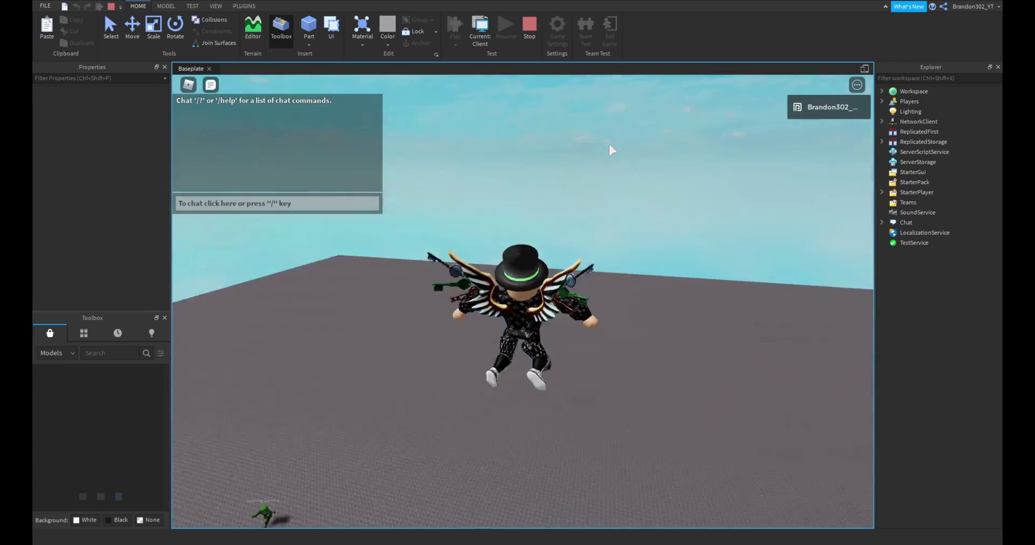
key("space")
key("space")
right_click_drag(610, 144, 677, 175)
key("a")
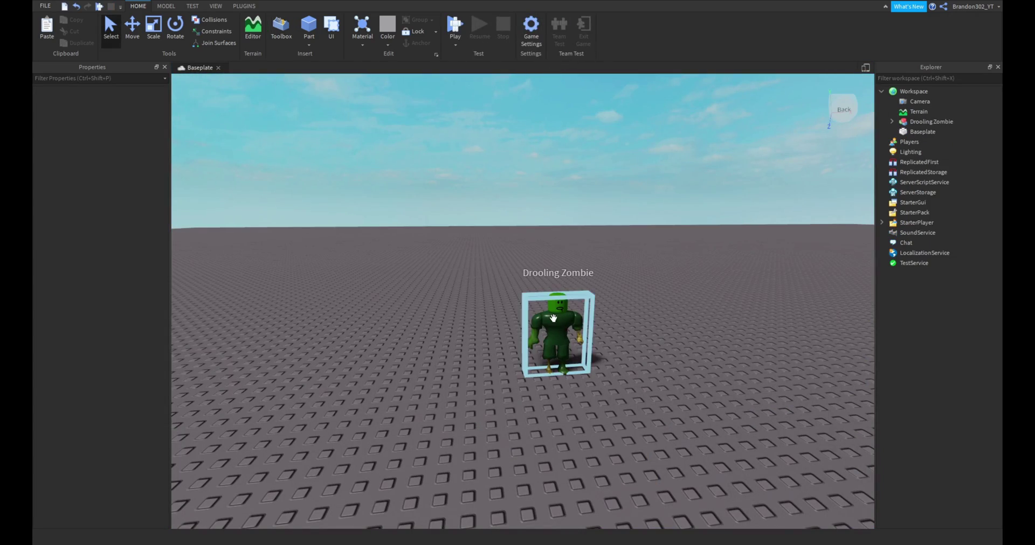
Open the Load Character plugin for spawning a player's avatar into the place
key("a")
right_click_drag(487, 115, 450, 157)
left_click(244, 6)
right_click_drag(329, 129, 345, 194)
left_click(115, 30)
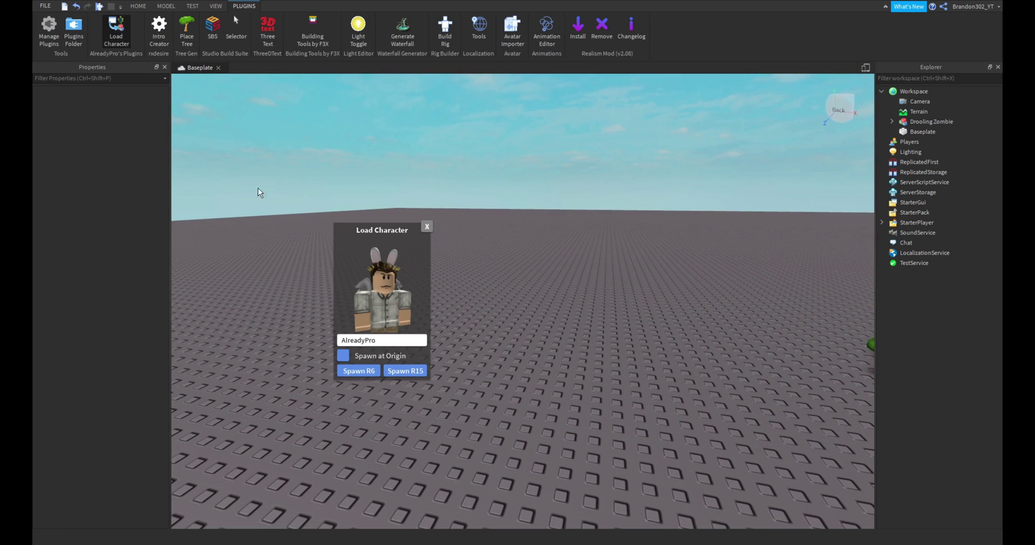
Replace the username in Load Character with the creator's own Roblox username, spawn the avatar as R6 and close the plugin window
left_click(385, 341)
key("BackSpace")
key("BackSpace")
key("BackSpace")
key("BackSpace")
key("BackSpace")
key("BackSpace")
key("BackSpace")
key("BackSpace")
key("BackSpace")
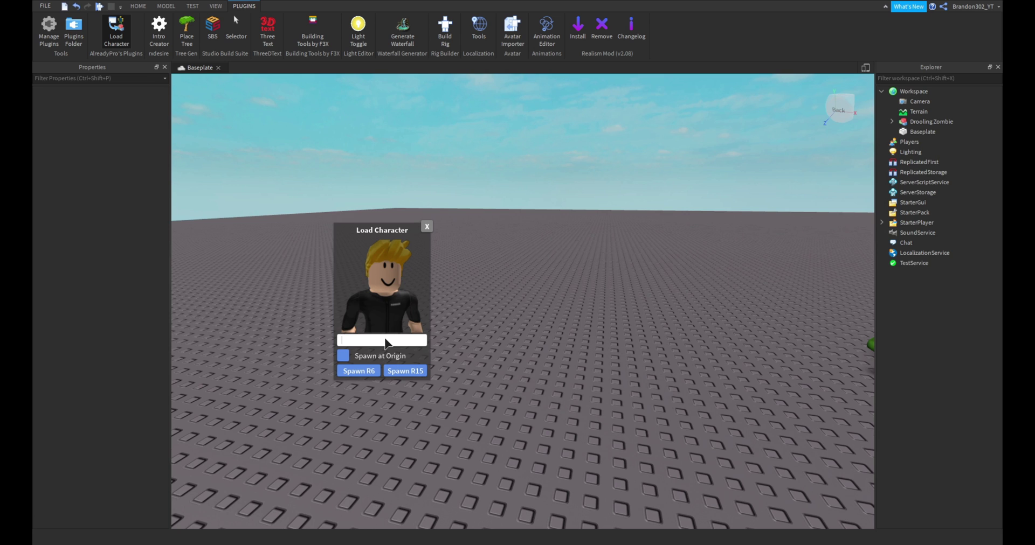
mouse_move(519, 289)
right_mouse_down()
mouse_move(585, 309)
mouse_move(591, 286)
mouse_move(525, 288)
right_mouse_up()
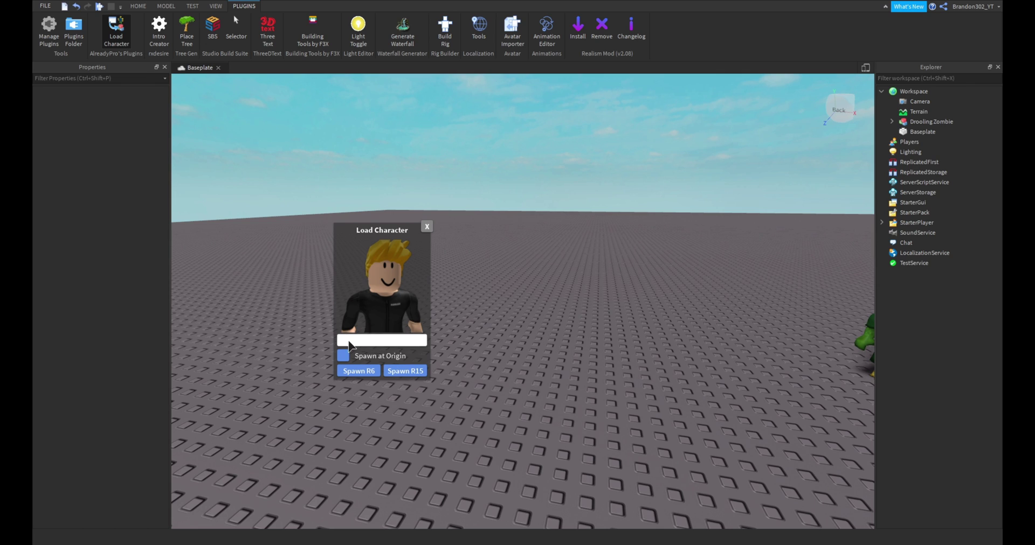
type("olbrandon302")
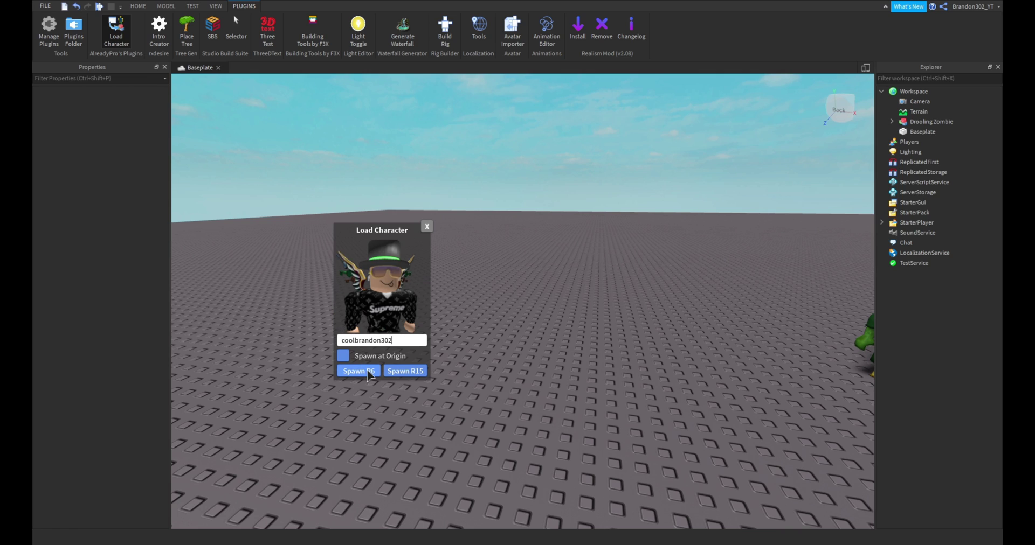
left_click(359, 371)
right_click_drag(551, 346, 550, 346)
left_click(427, 228)
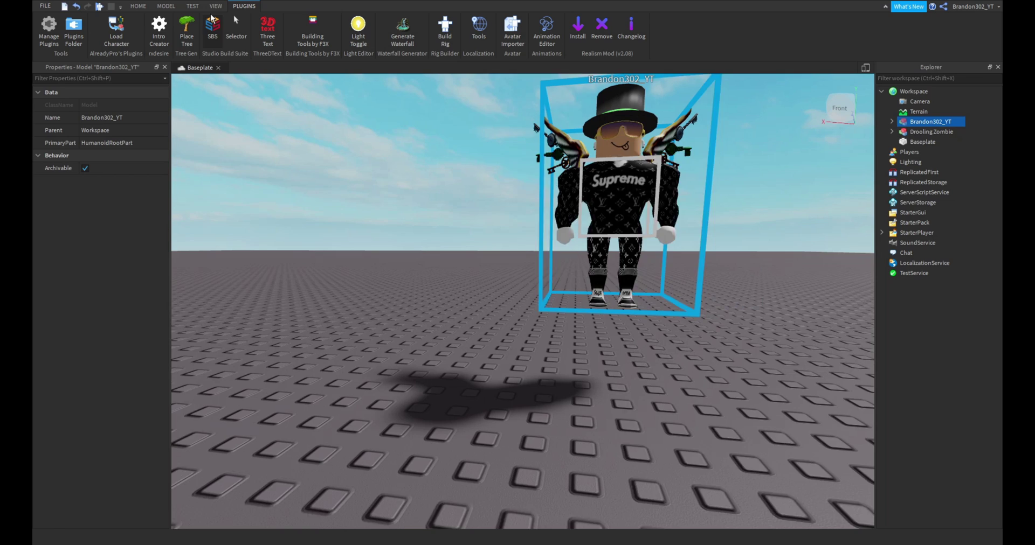
Lower the spawned avatar toward the baseplate with the Studio Build Suite's MoveAxis tool
left_click(213, 27)
left_click(218, 112)
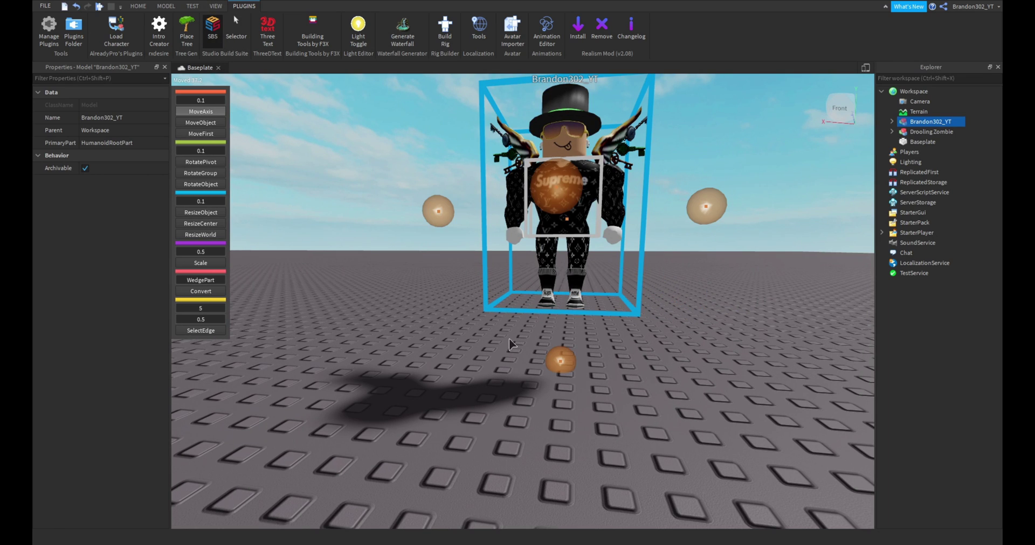
left_click_drag(559, 364, 555, 422)
right_click_drag(555, 422, 556, 310)
scroll(556, 316, "down", 10)
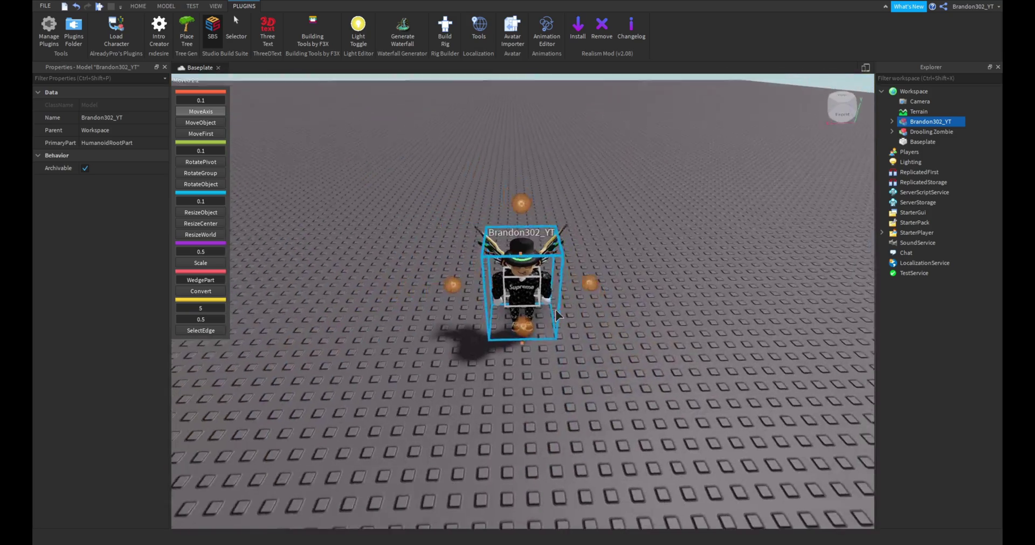
left_click(201, 112)
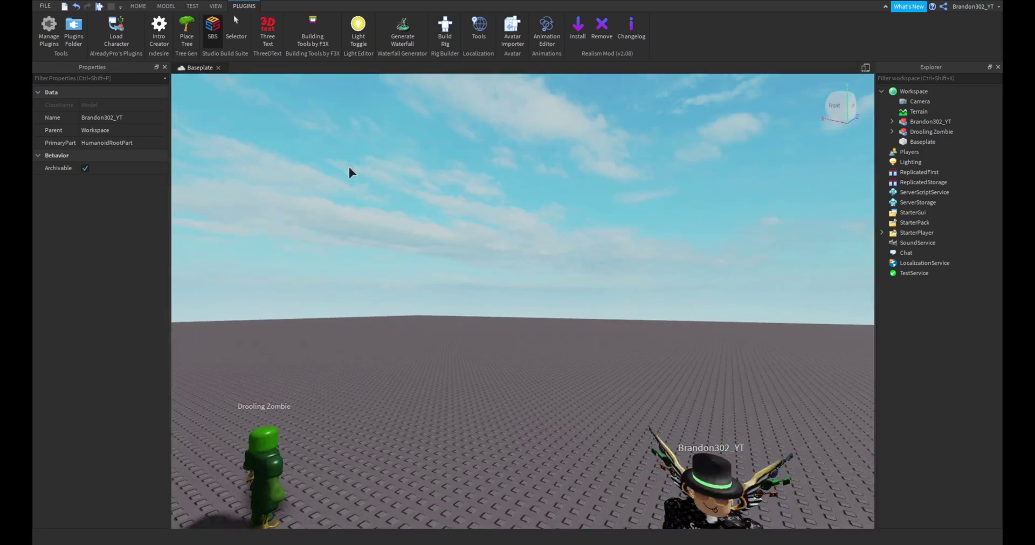
Select the Drooling Zombie, focus the view on it and expand its contents in the Explorer
right_click_drag(348, 165, 389, 244)
scroll(383, 247, "up", 4)
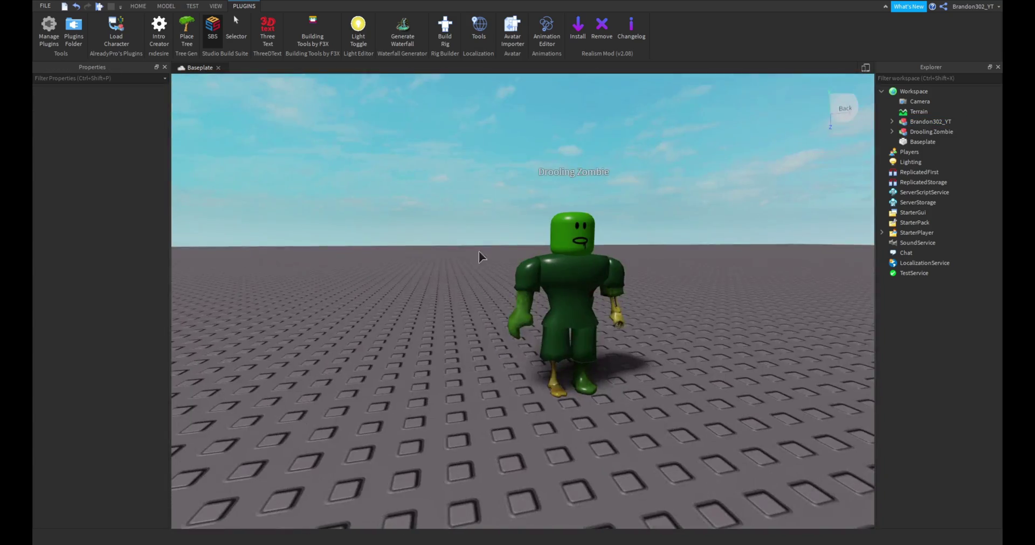
left_click(555, 270)
scroll(678, 273, "down", 3)
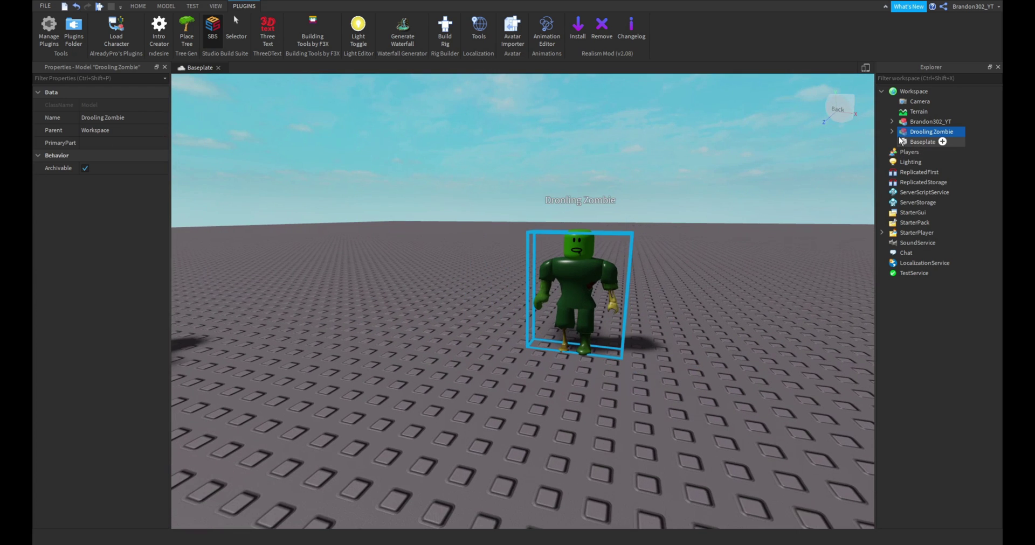
left_click(892, 132)
key("f")
scroll(789, 234, "down", 2)
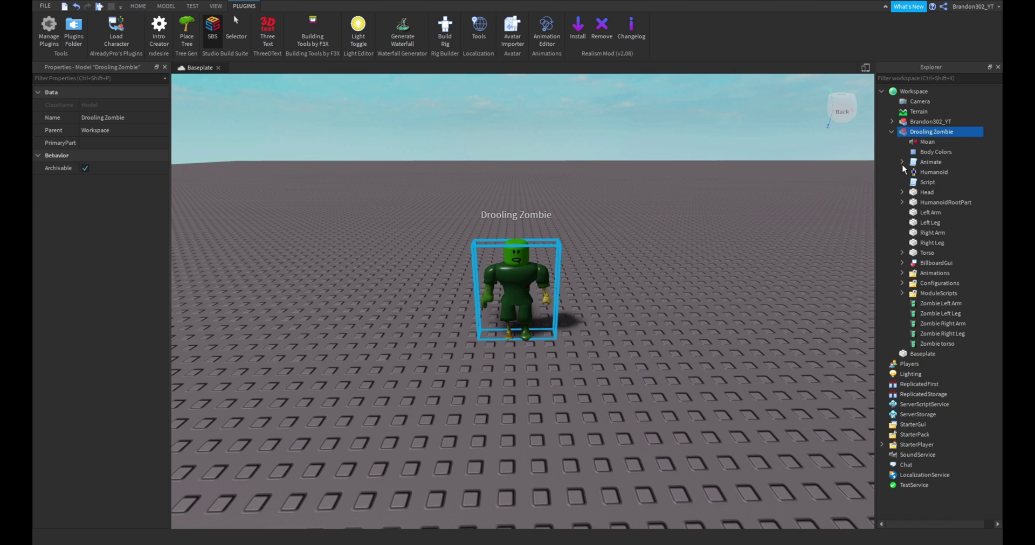
Examine the zombie's Moan sound, the code of its Animate script and its ModuleScripts folder
left_click(923, 142)
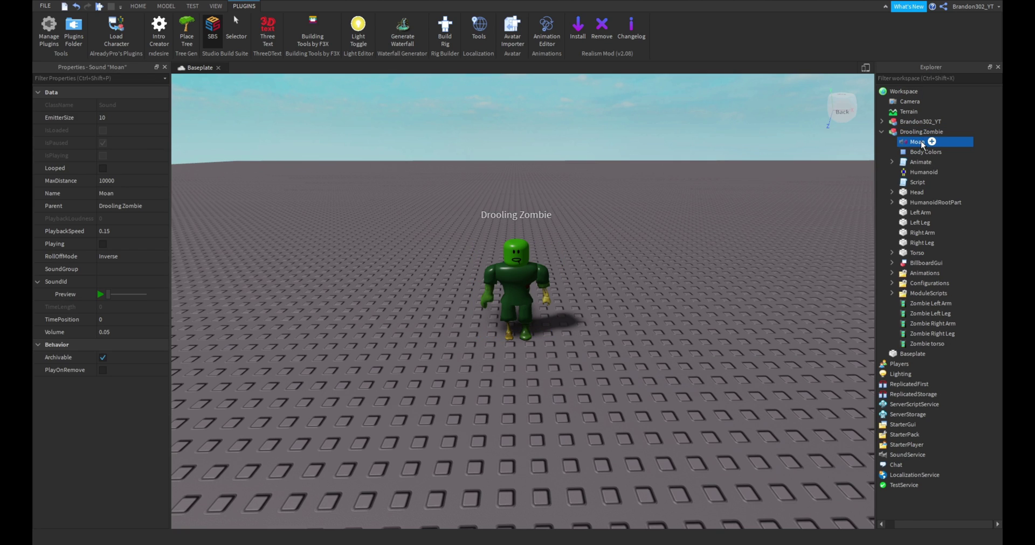
double_click(921, 161)
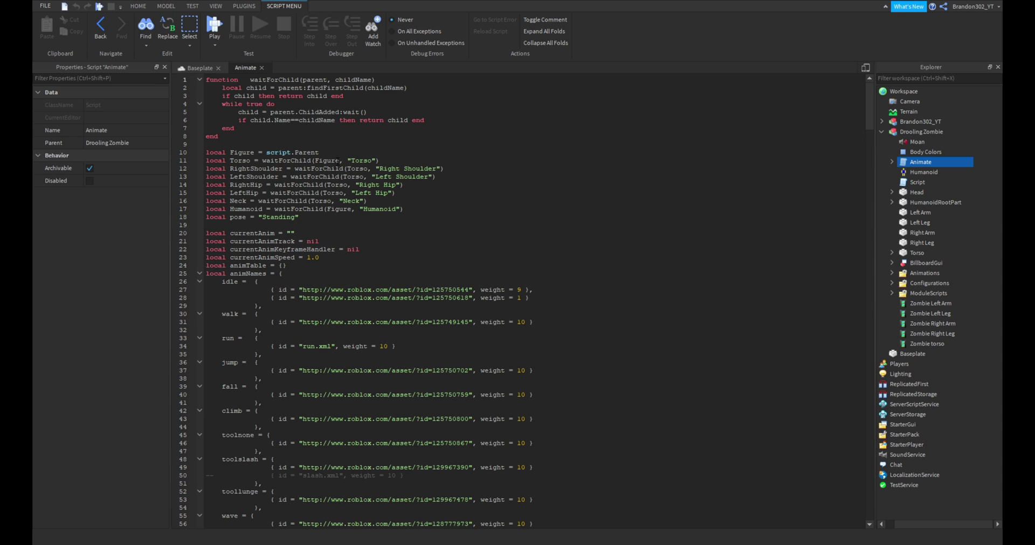
scroll(337, 160, "down", 5)
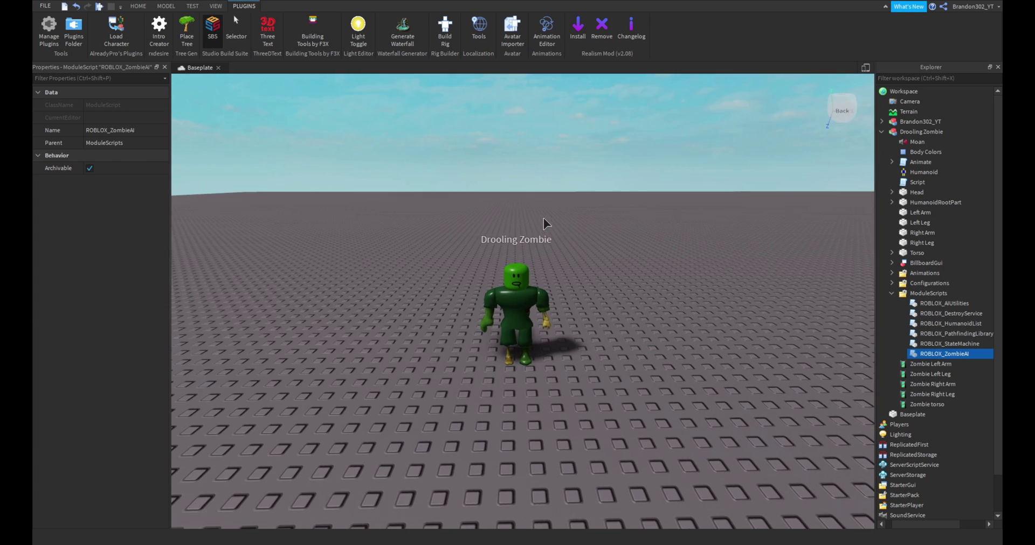
right_click_drag(543, 217, 688, 195)
left_click(891, 293)
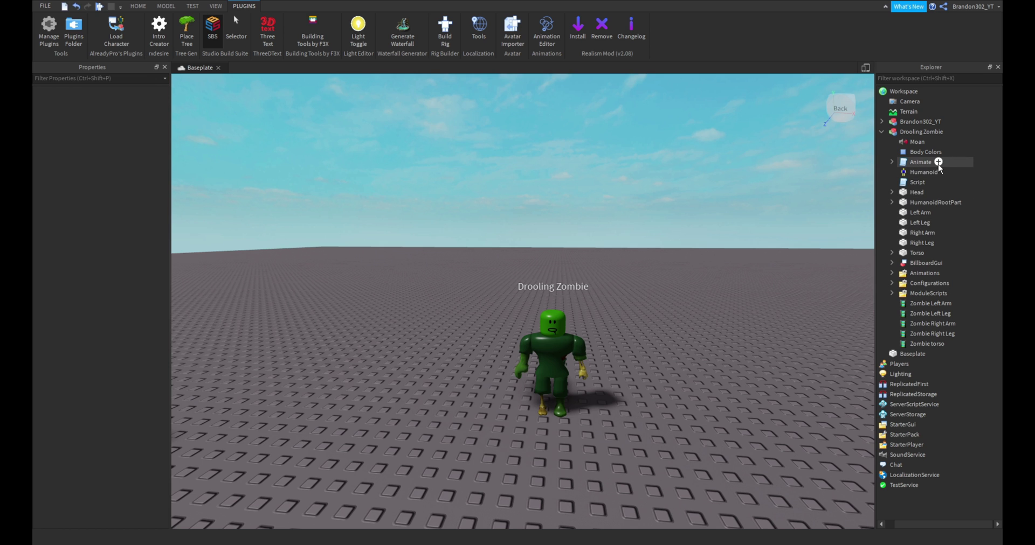
Copy the Drooling Zombie's Animate script and check the animation values nested inside it
left_click(939, 162)
right_click(939, 163)
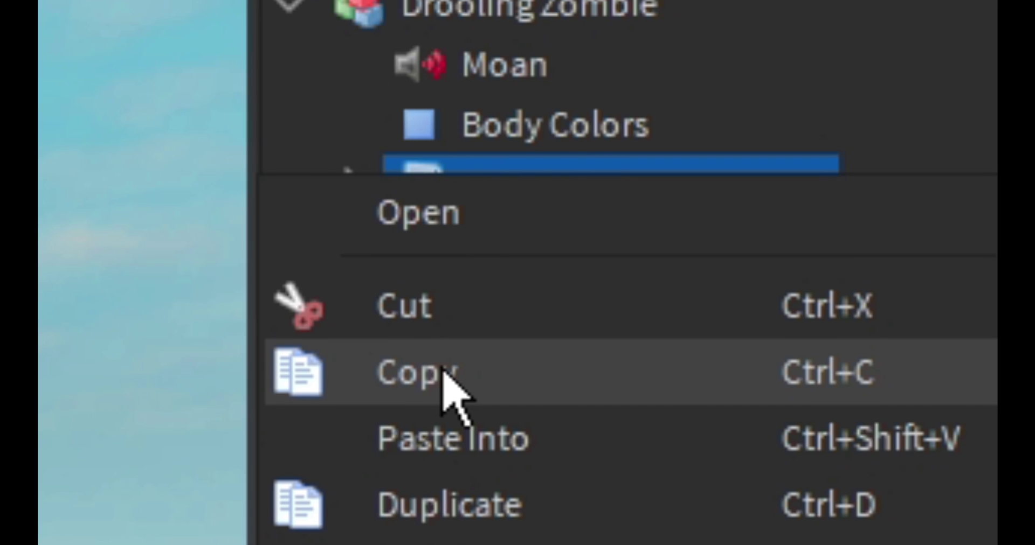
left_click(431, 372)
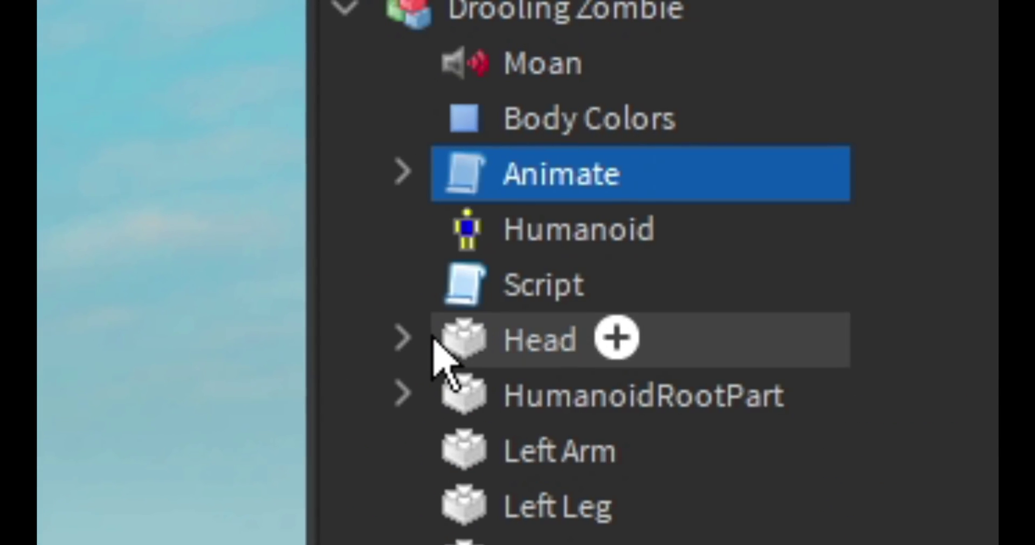
left_click(403, 173)
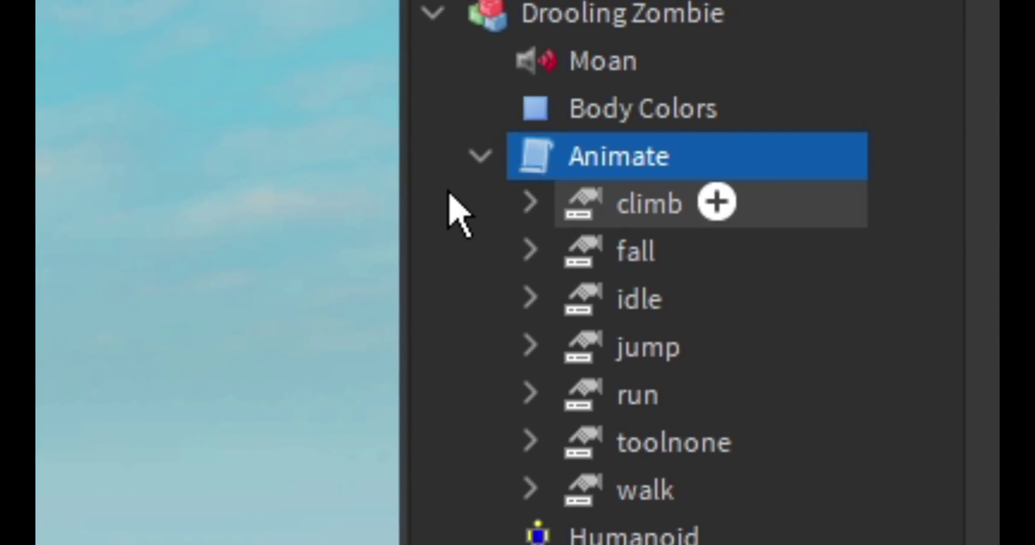
left_click(480, 156)
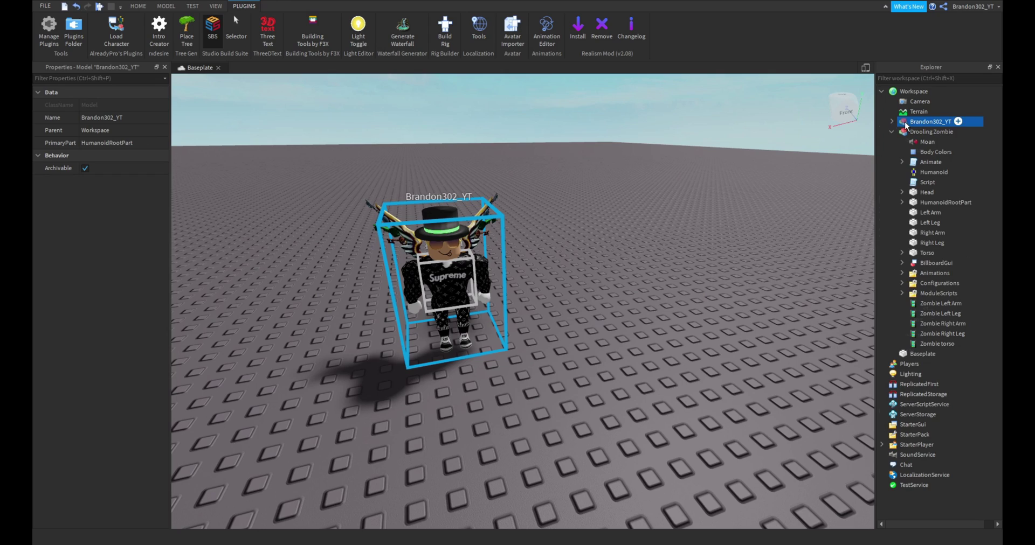
Paste the copied Animate script into the player avatar model
right_click(905, 122)
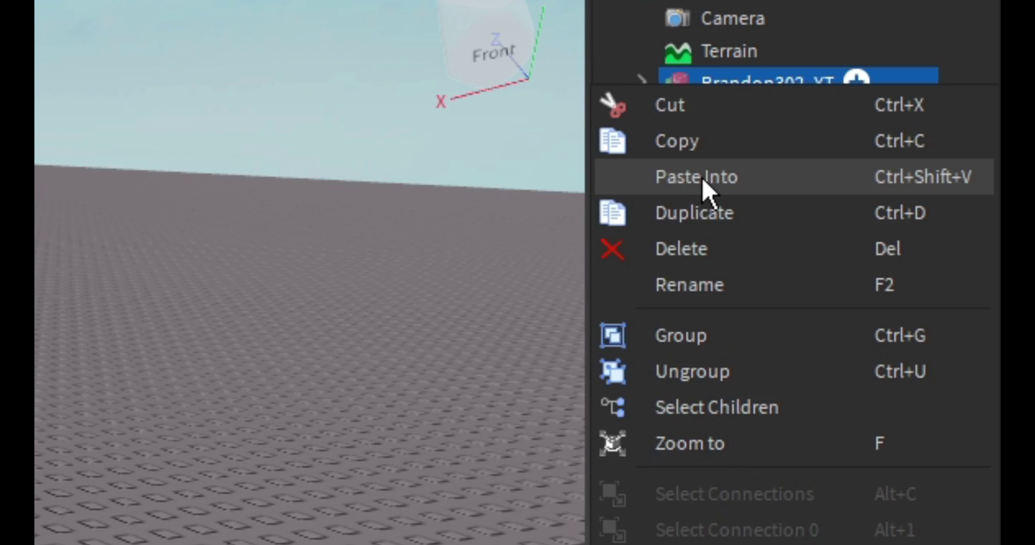
left_click(702, 178)
left_click(642, 80)
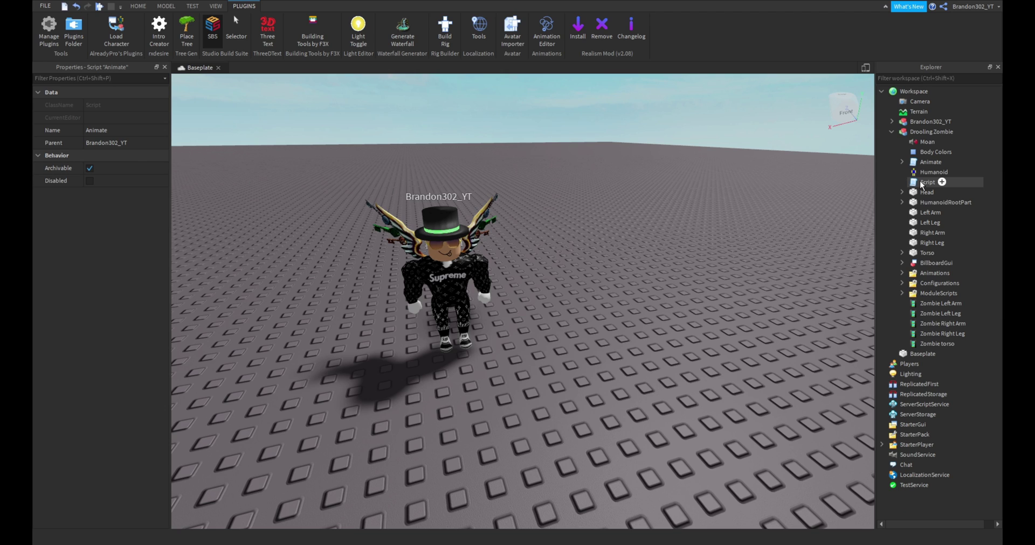
Copy the Drooling Zombie's Script object and paste it into the avatar model
double_click(926, 182)
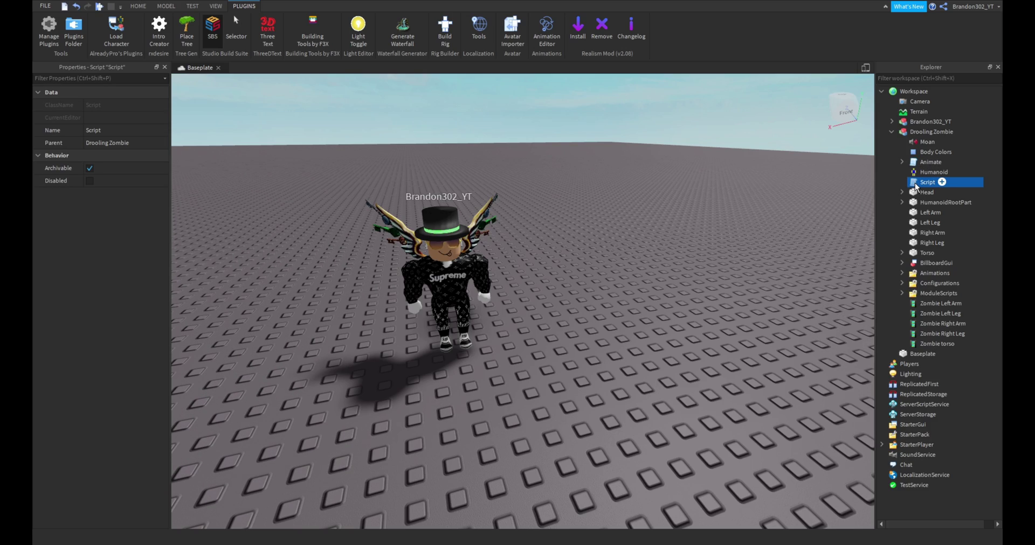
right_click(916, 186)
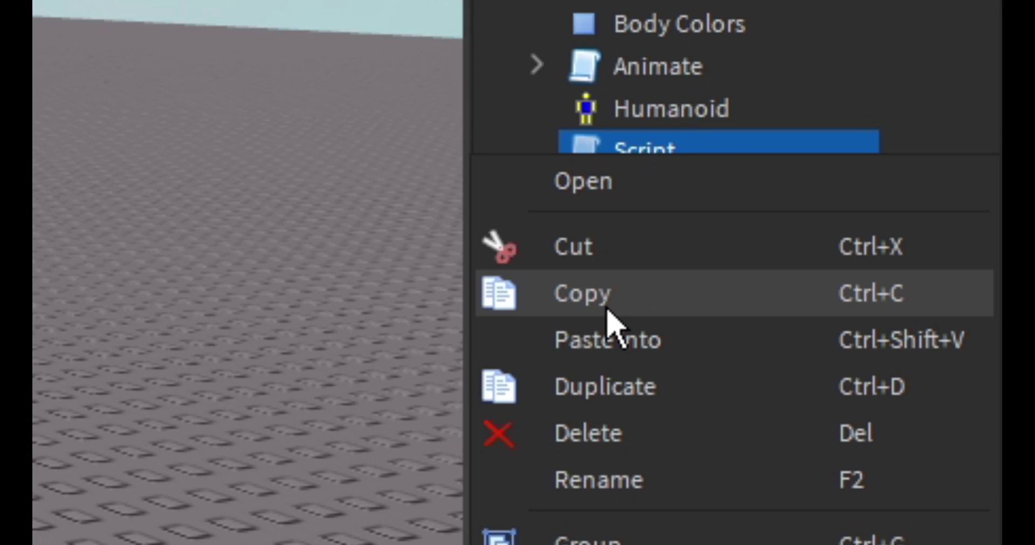
left_click(918, 218)
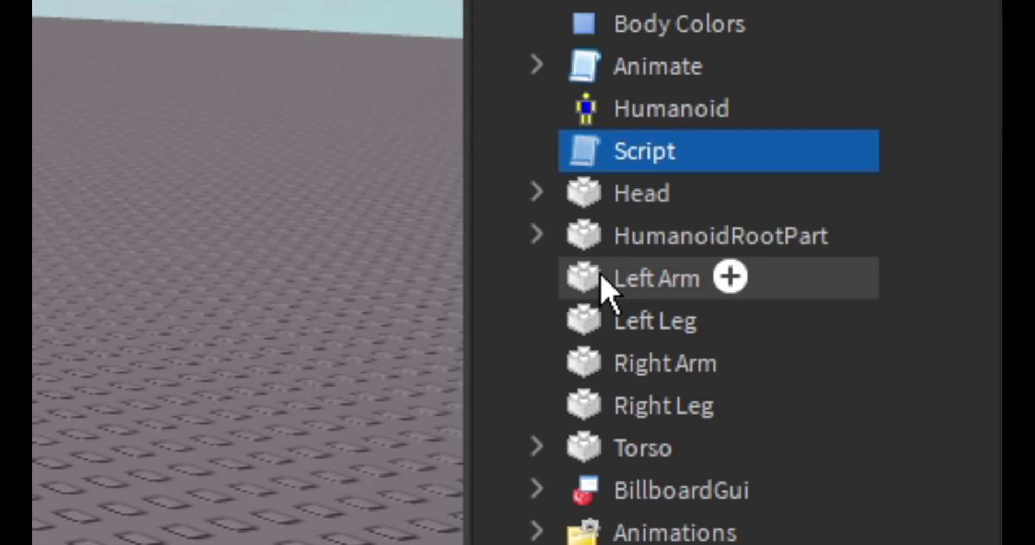
left_click(895, 150)
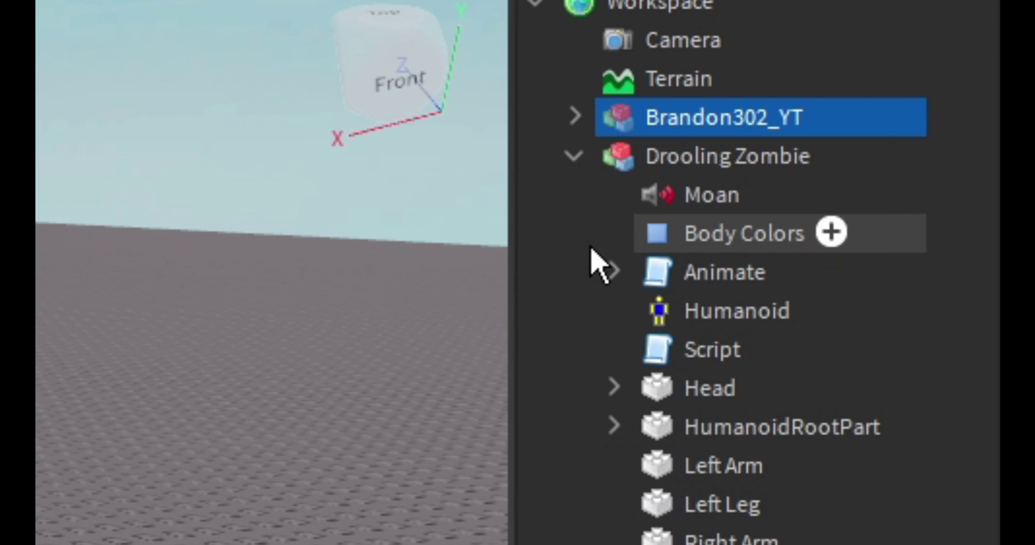
key("ctrl+shift+v")
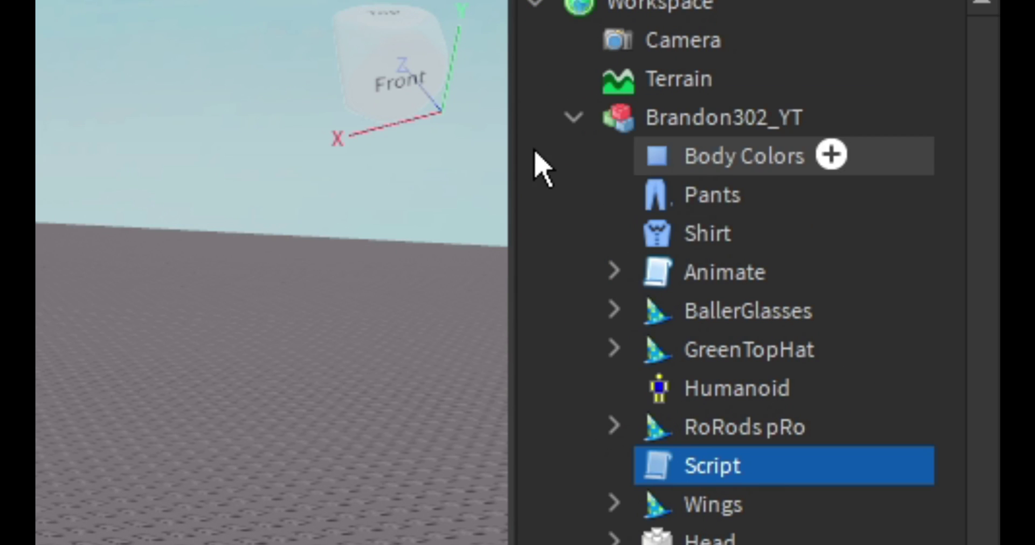
left_click(572, 118)
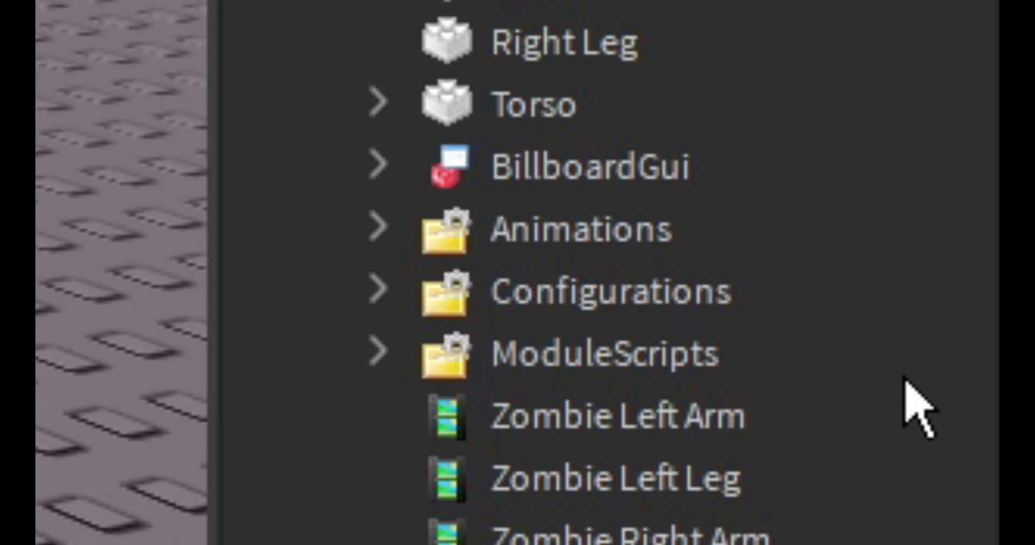
Try to copy the zombie's Animations, Configurations and ModuleScripts folders into the avatar model
left_click(873, 377)
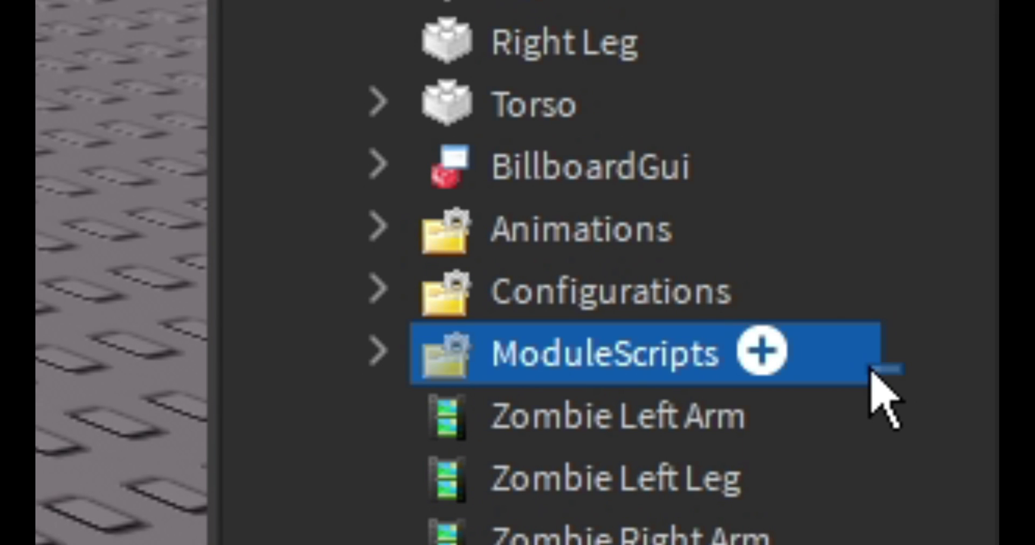
left_click_drag(871, 371, 723, 221)
right_click(625, 245)
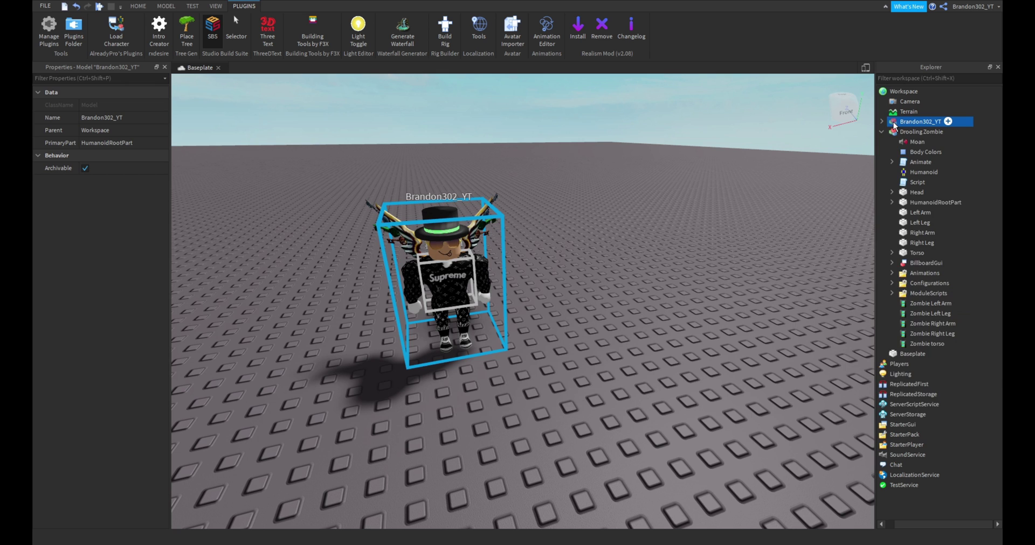
right_click(916, 121)
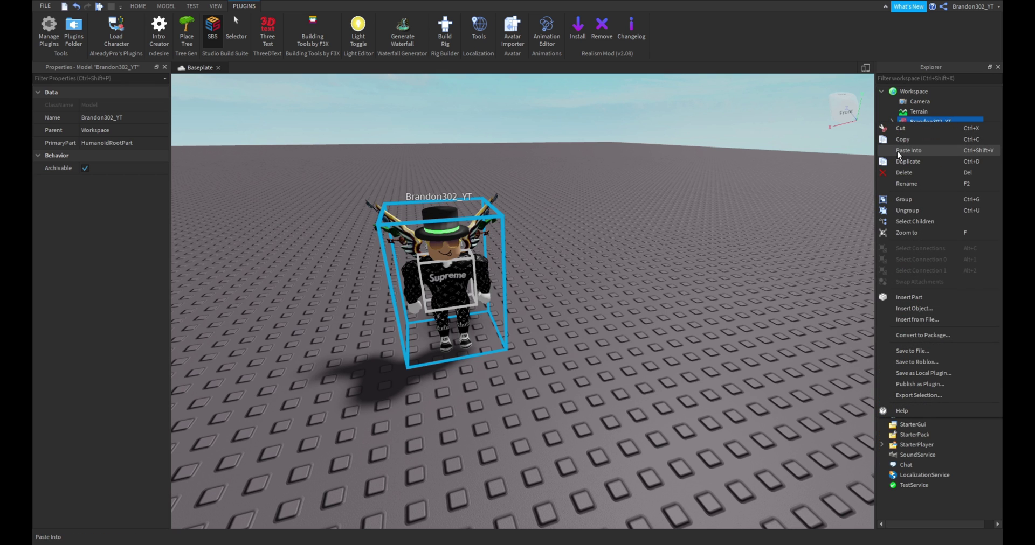
left_click(898, 152)
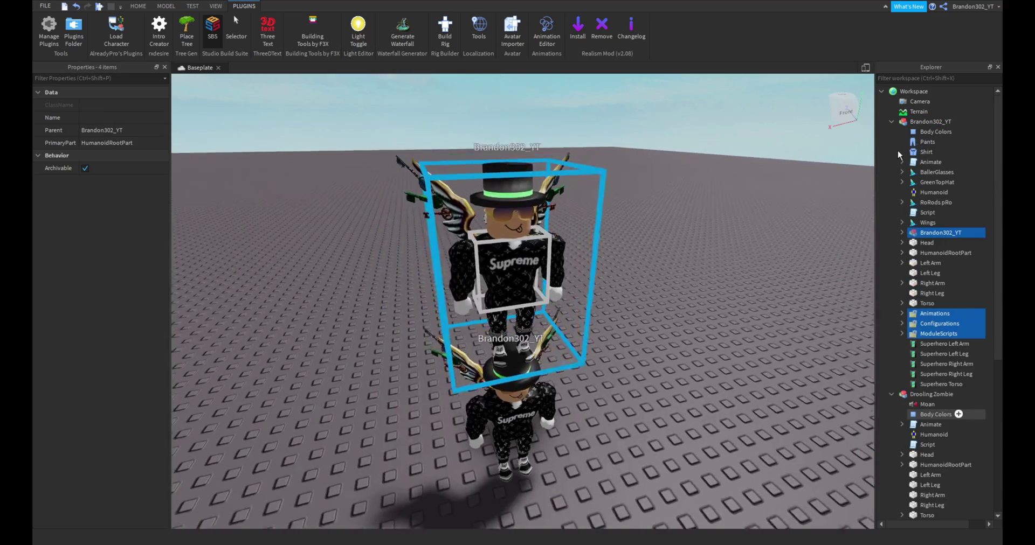
Undo the last paste into the avatar model
right_click_drag(832, 229, 747, 200)
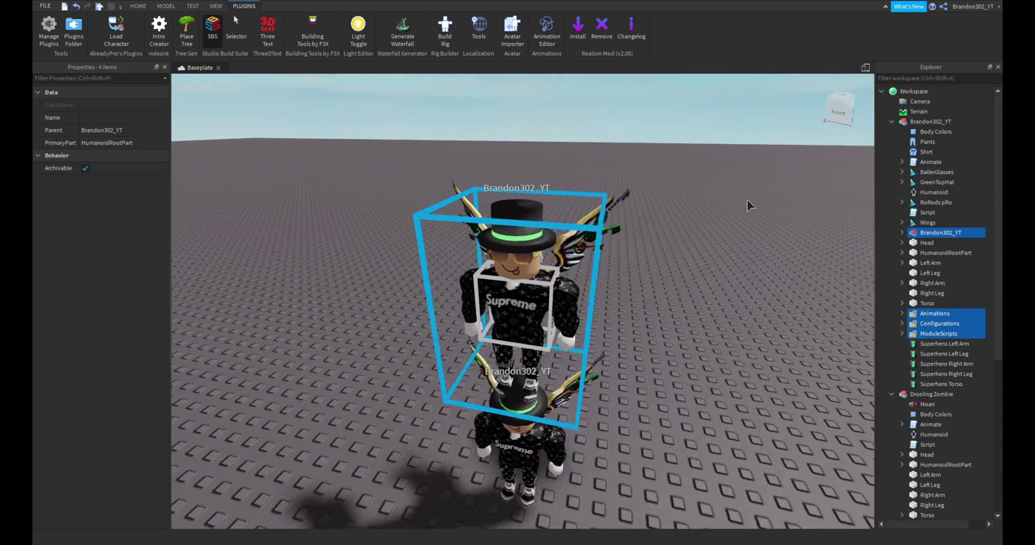
scroll(747, 200, "down", 4)
scroll(747, 199, "up", 1)
left_click(76, 6)
right_click_drag(494, 123, 555, 139)
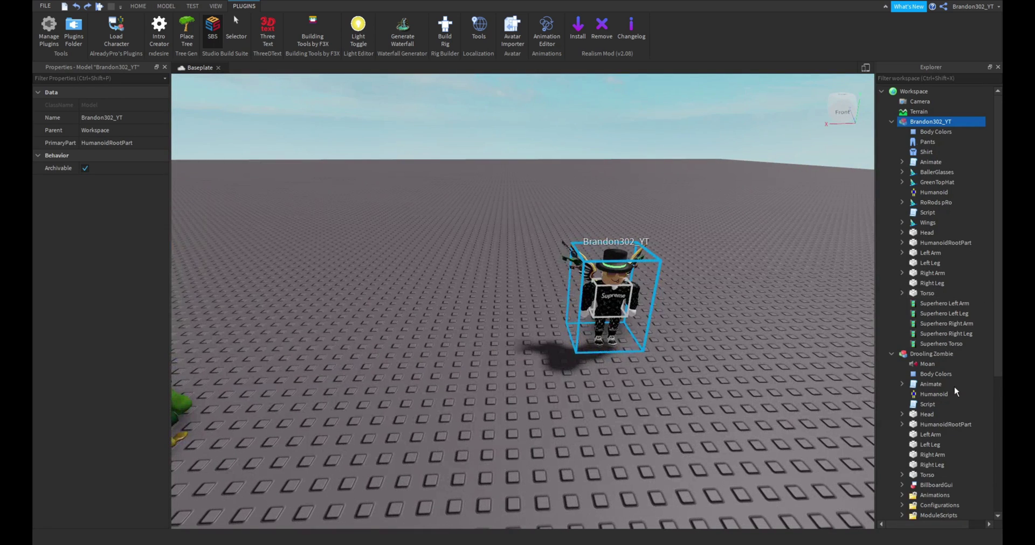
Copy the Drooling Zombie's Animations, Configurations and ModuleScripts folders again and paste them into the avatar model
right_click_drag(954, 387, 934, 299)
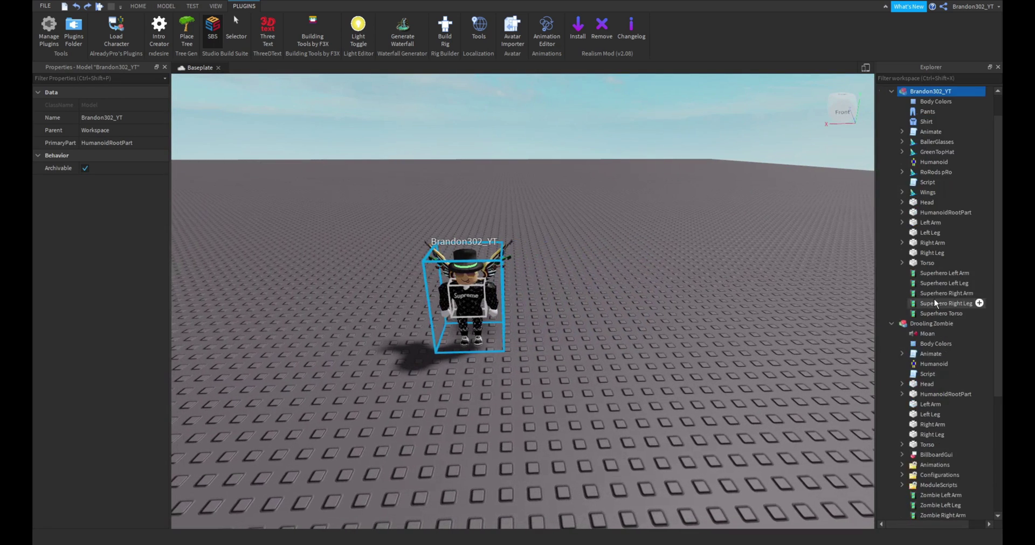
scroll(934, 299, "down", 6)
left_click(971, 334, "ctrl")
left_click(954, 323, "ctrl")
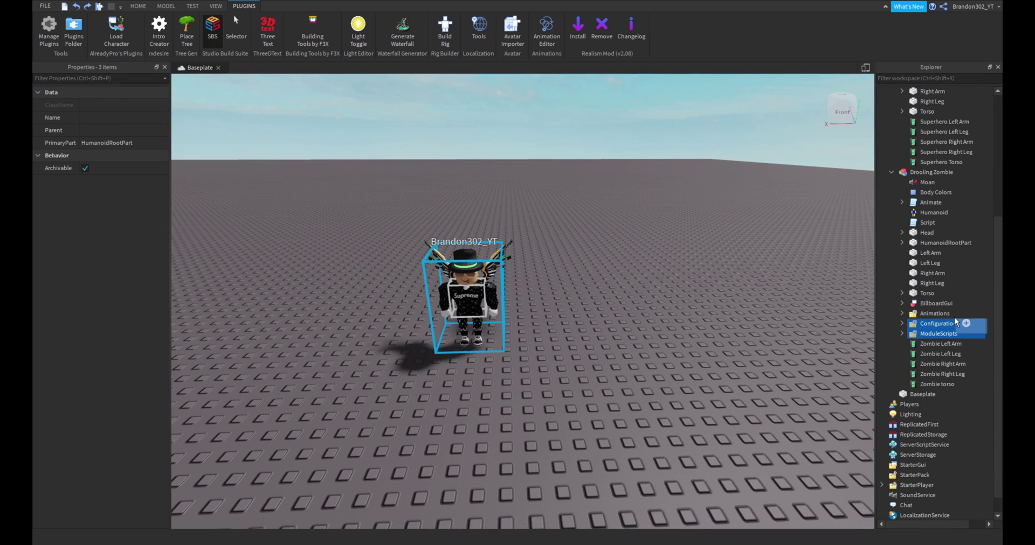
left_click(936, 315, "ctrl")
right_click(927, 321)
left_click(884, 81)
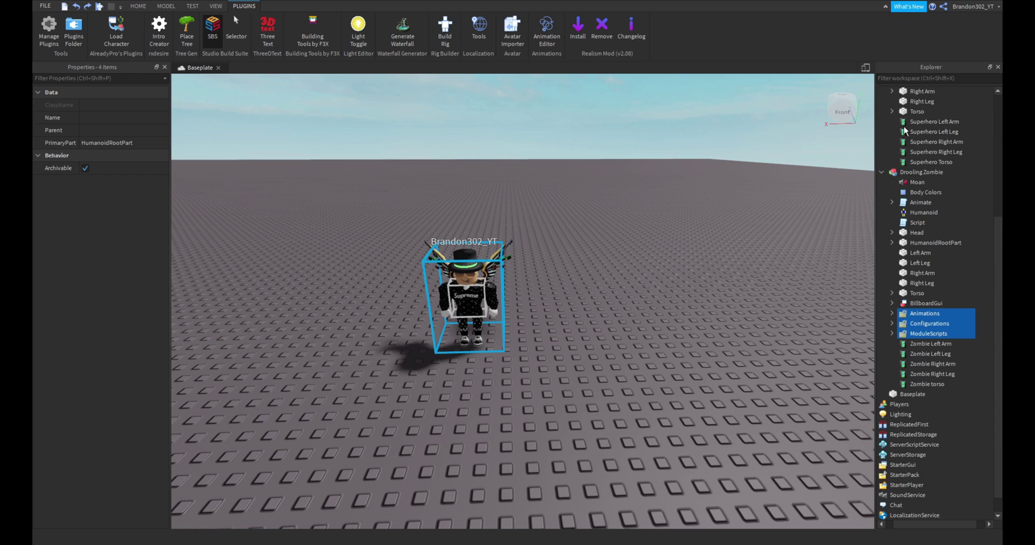
scroll(929, 177, "up", 6)
left_click_drag(903, 126, 905, 123)
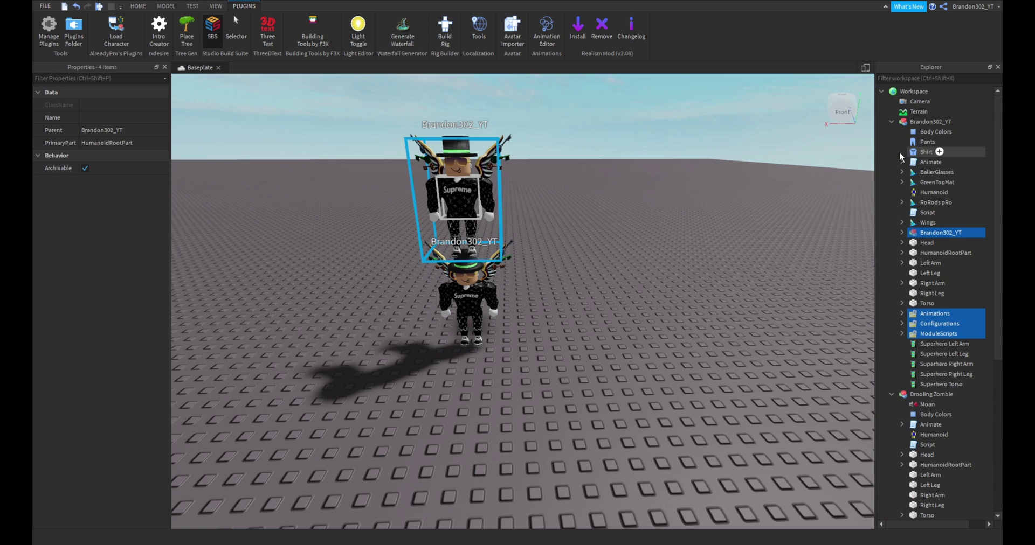
Delete the duplicate avatar model nested inside the original avatar model
left_click(927, 233)
right_click(927, 232)
left_click(896, 281)
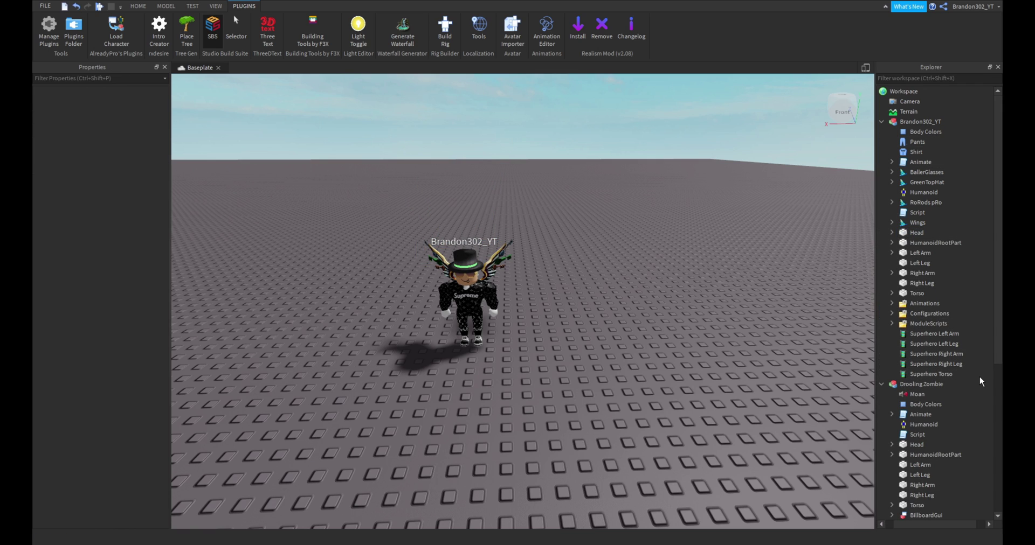
Collapse the Drooling Zombie, focus the view on it and delete it from the Workspace
left_click(881, 384)
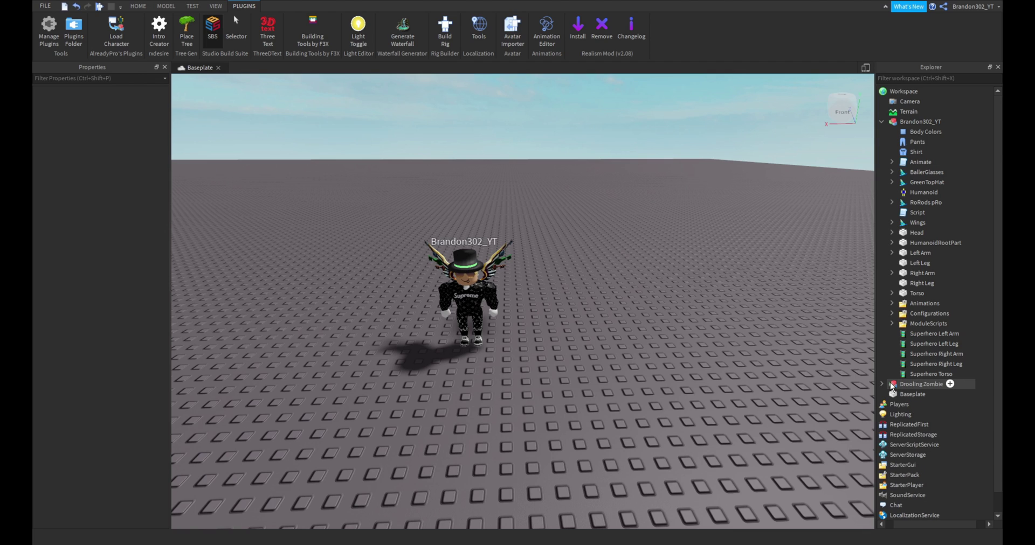
left_click(921, 384)
key("f")
right_click_drag(621, 322, 642, 321)
key("a")
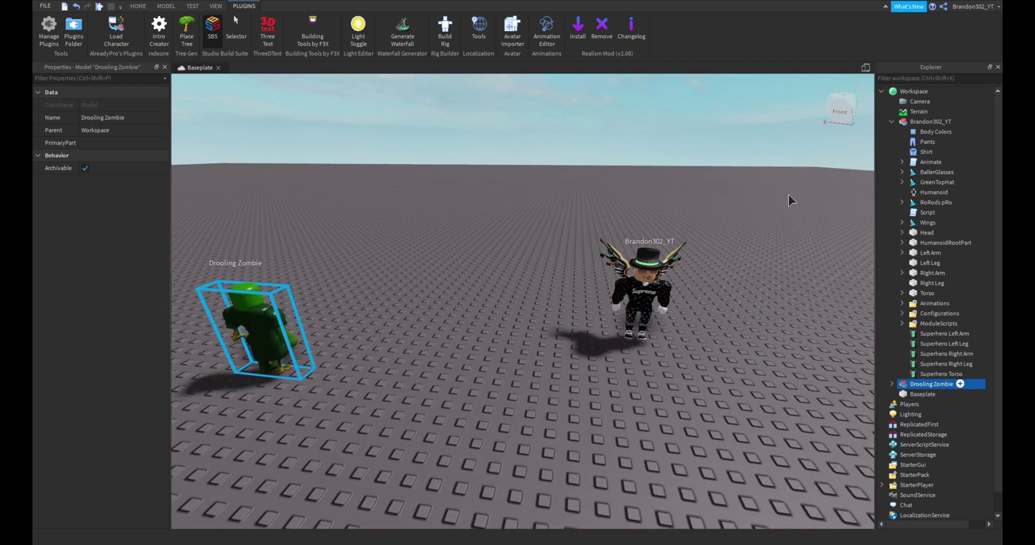
key("d")
key("a")
right_click(926, 387)
left_click(917, 141)
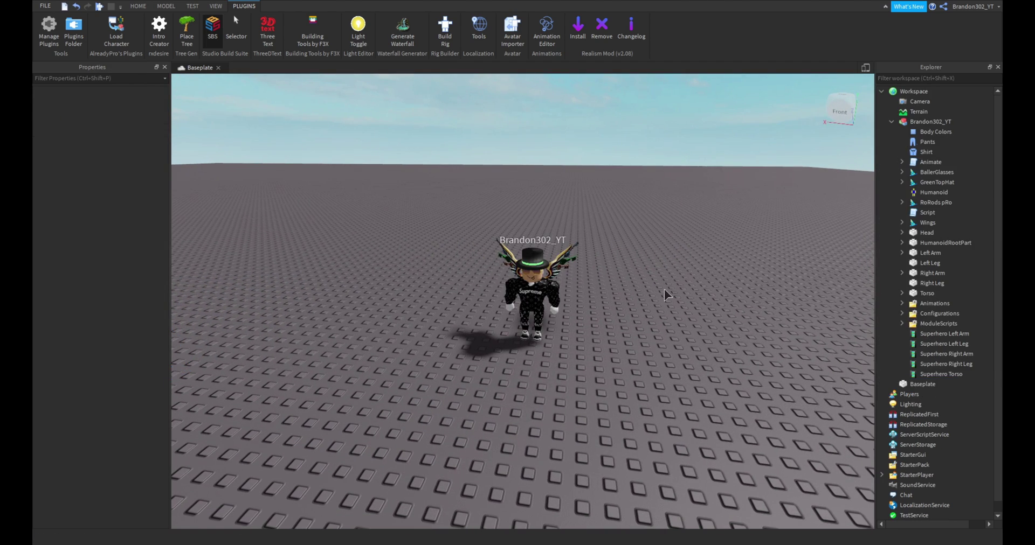
Playtest the place, moving the player around the avatar NPC to check its behavior, and stop the test
right_click_drag(664, 289, 633, 284)
key("a")
key("w")
key("d")
key("s")
left_click(138, 6)
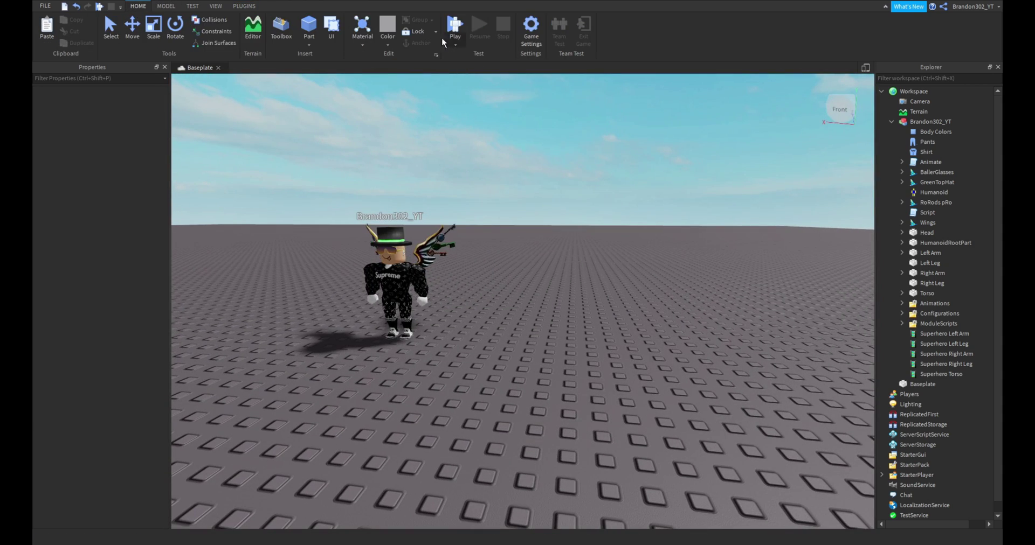
left_click(455, 26)
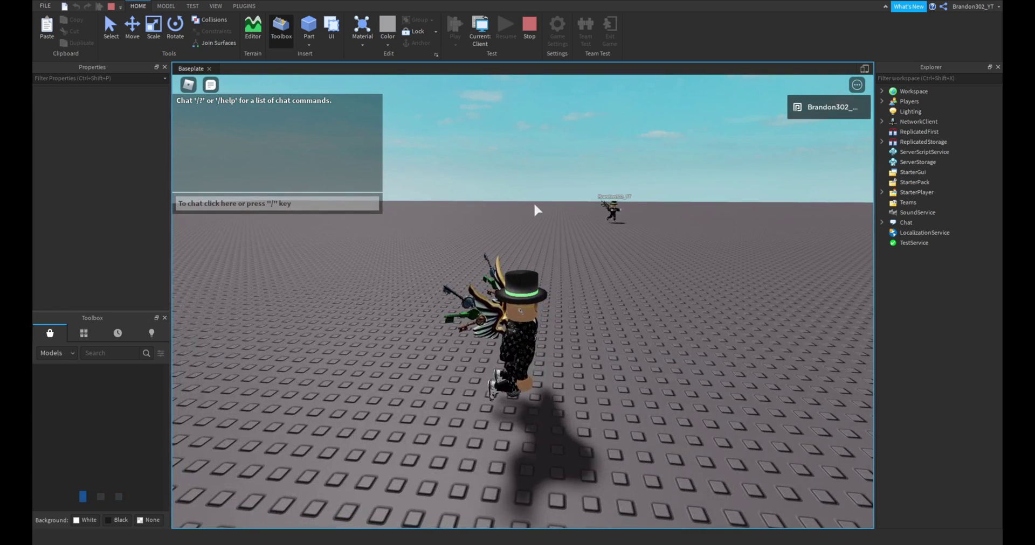
key("d")
right_click_drag(645, 225, 712, 237)
key("s")
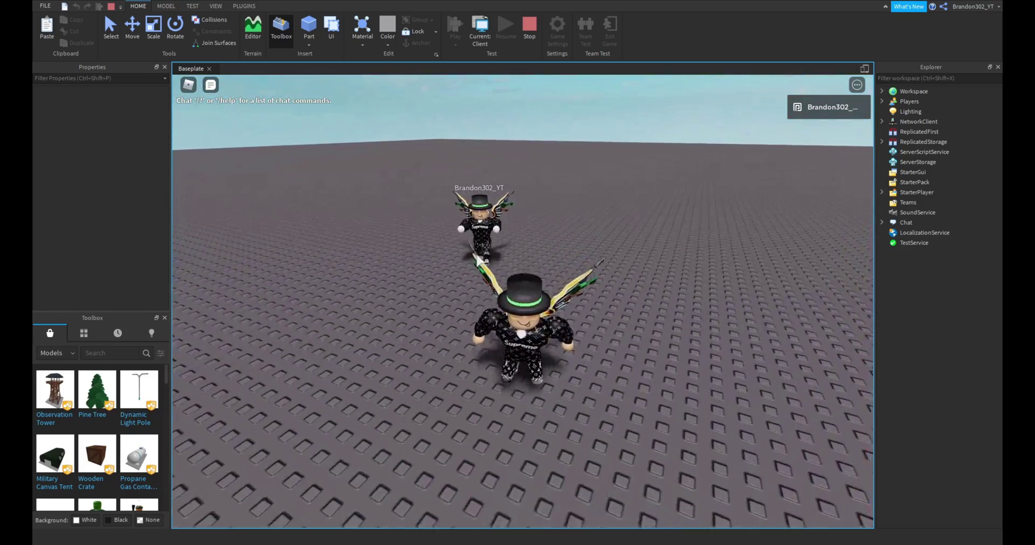
left_click(527, 38)
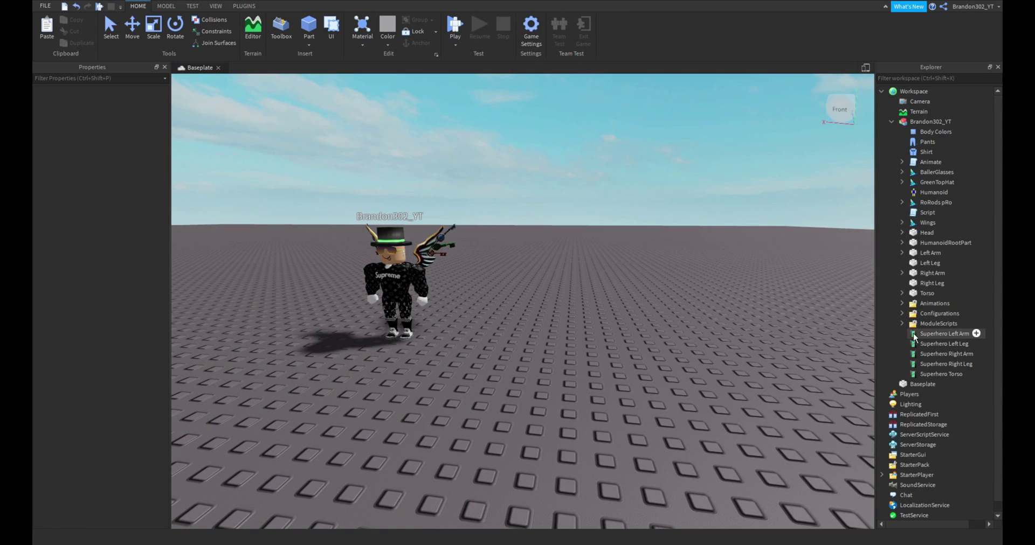
Expand the avatar's Configurations and Animations folders and delete the Arms animation
left_click(902, 314)
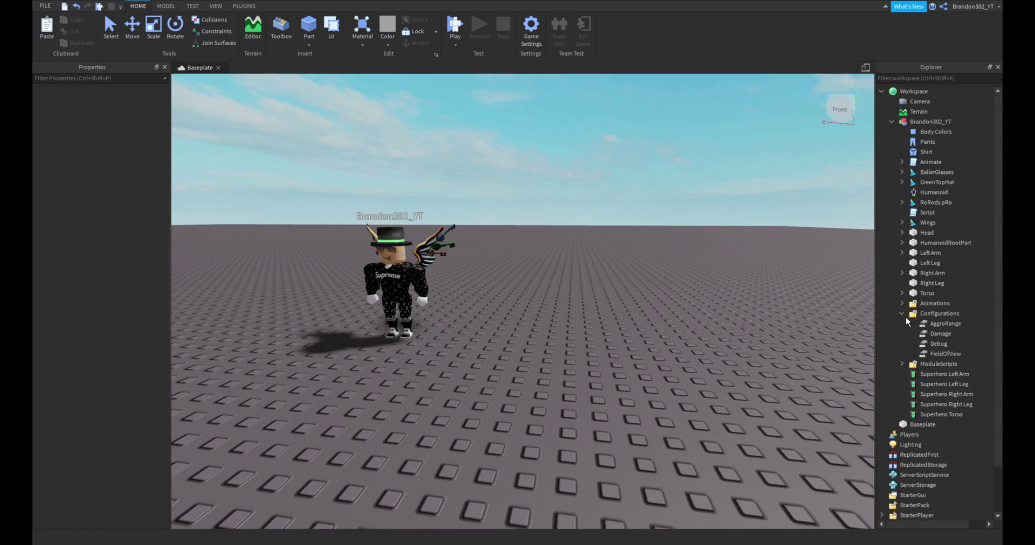
scroll(908, 323, "down", 1)
left_click(901, 274)
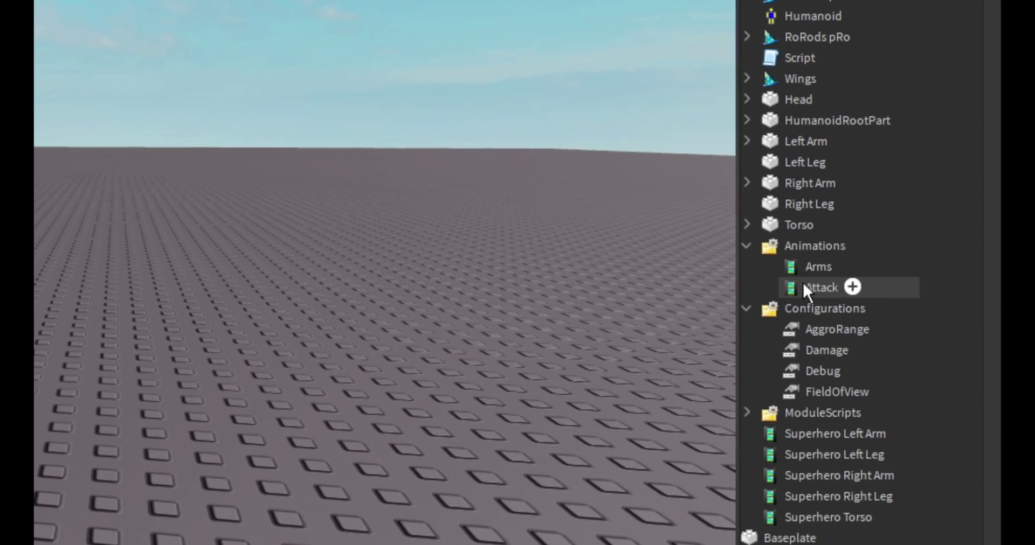
left_click(863, 271)
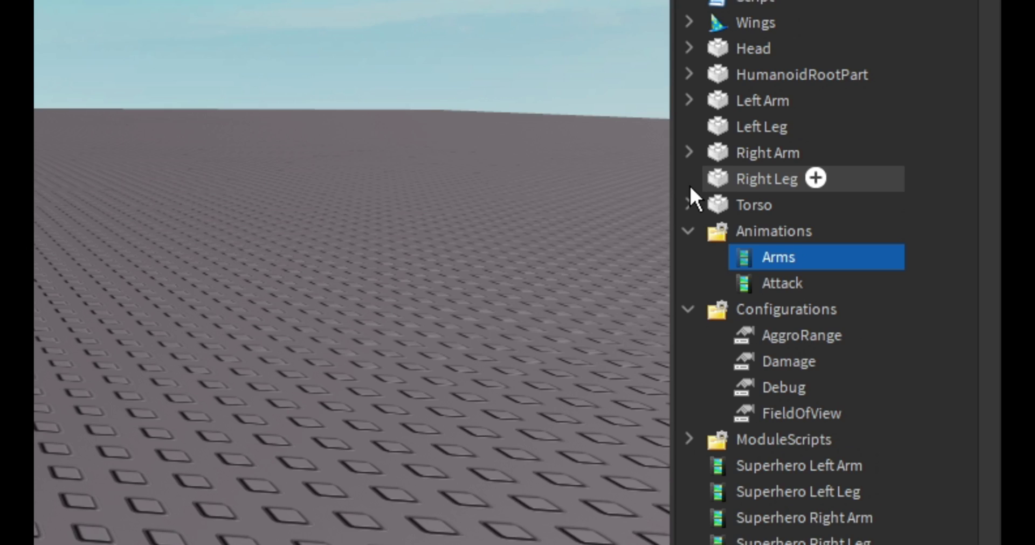
right_click(699, 252)
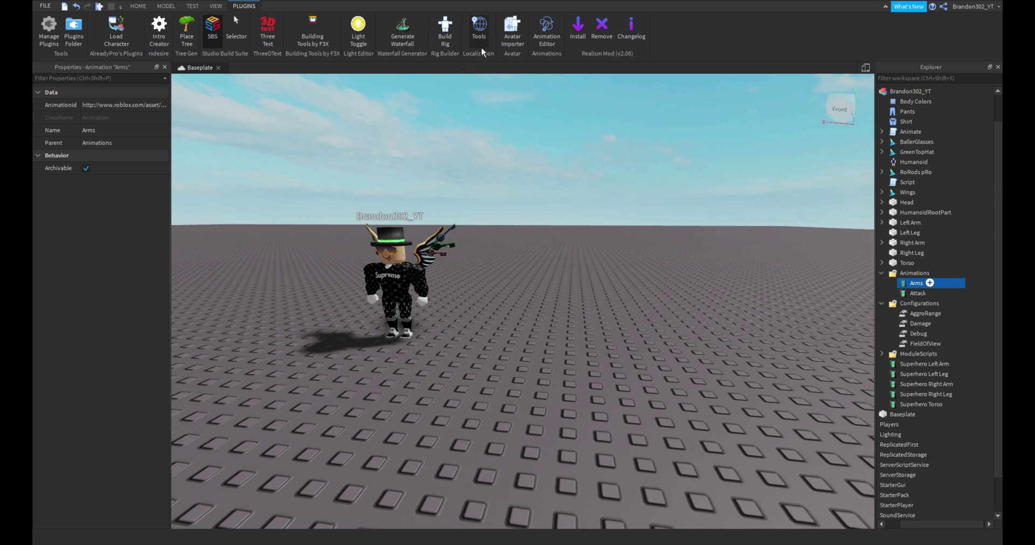
left_click(138, 6)
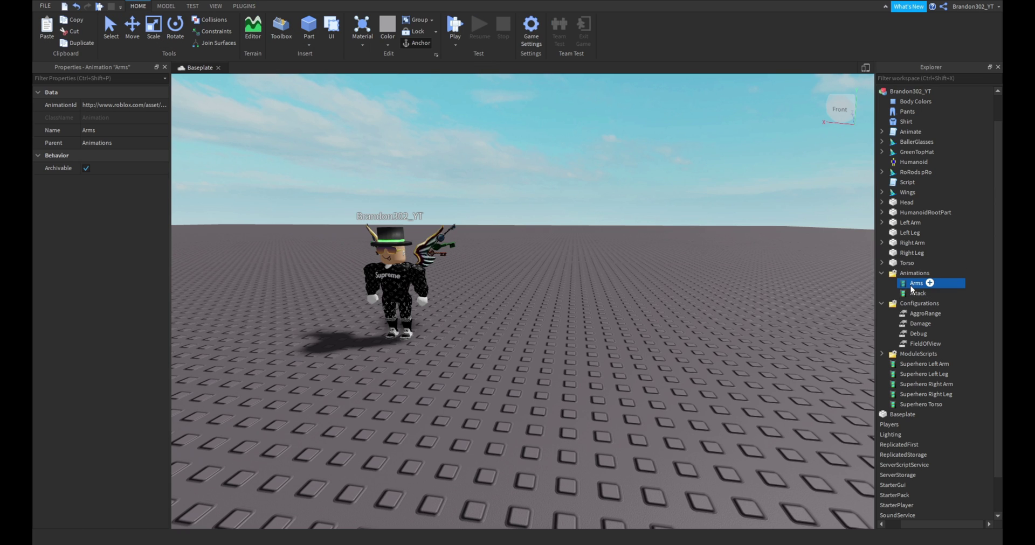
key("Delete")
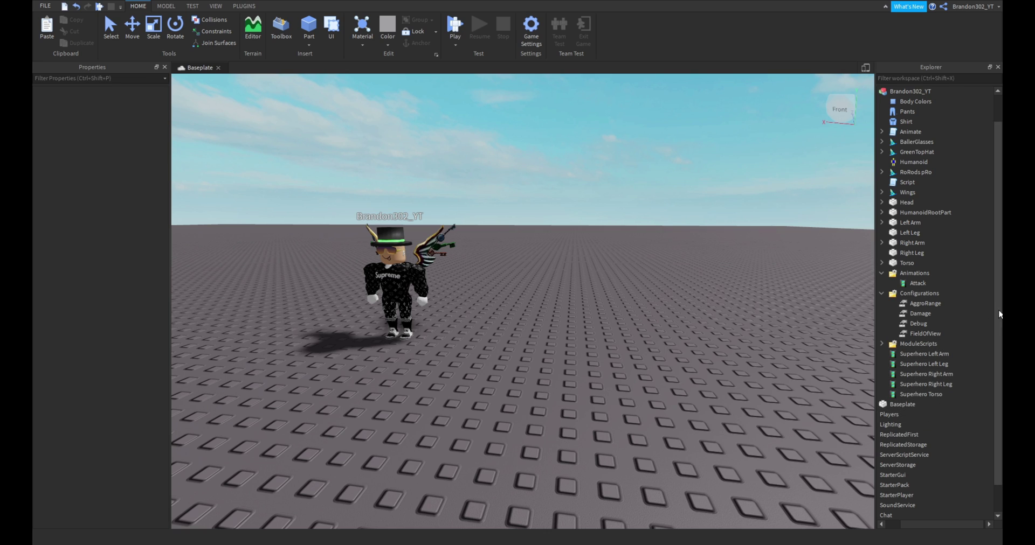
Check the AggroRange value in the avatar's Configurations folder and set the Damage value to 10
left_click(914, 306)
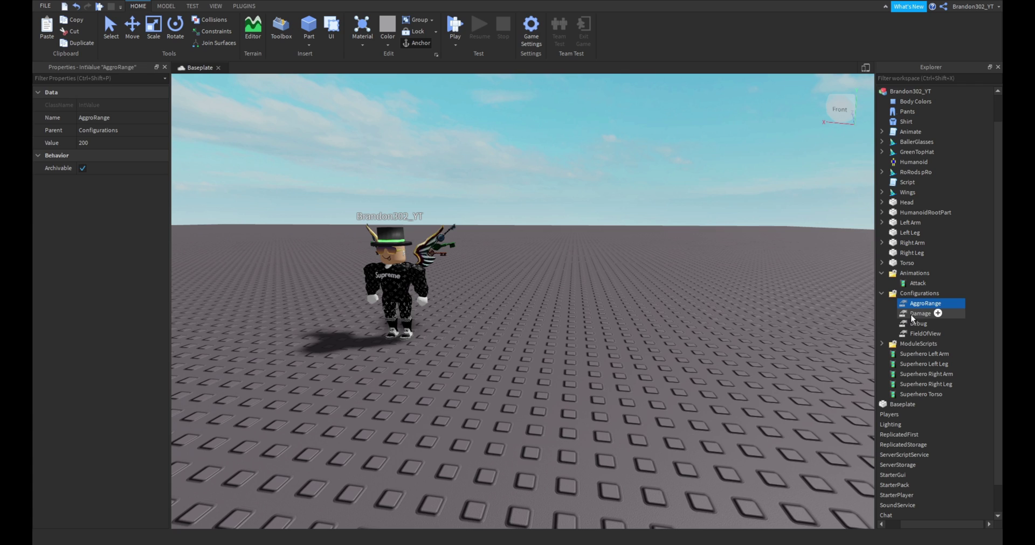
left_click(916, 315)
left_click(117, 143)
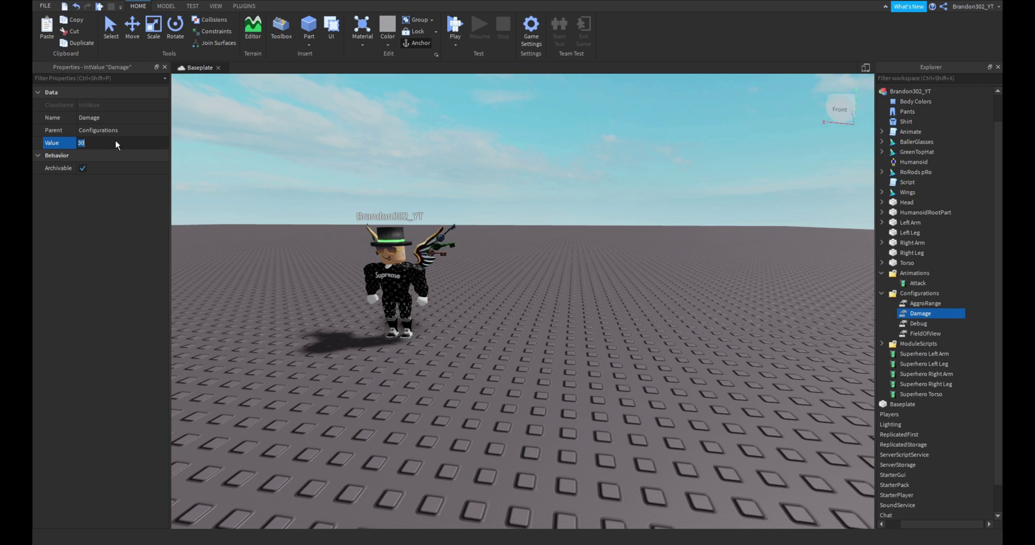
key("BackSpace")
type("10")
key("Return")
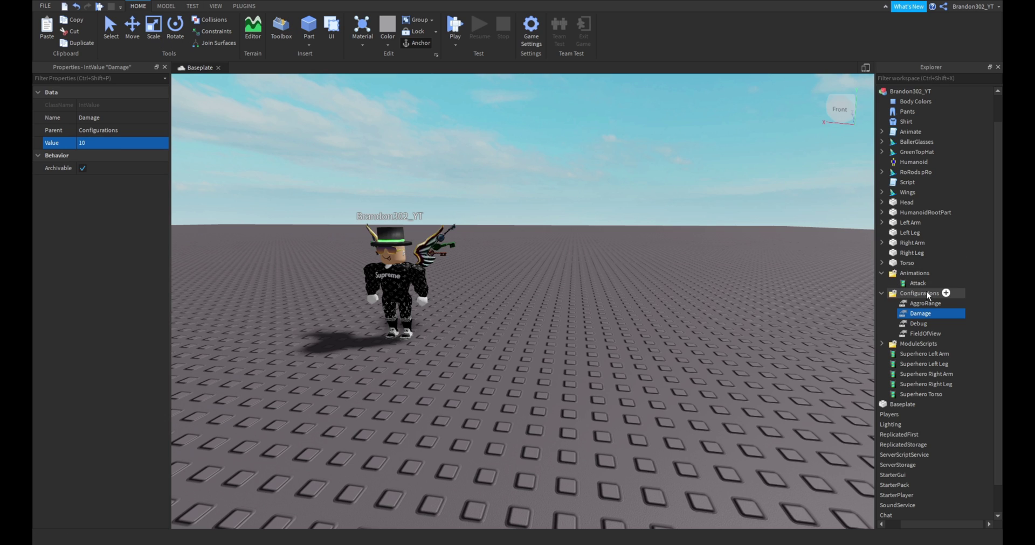
Check the Debug and FieldOfView values in the avatar's Configurations folder
left_click(918, 327)
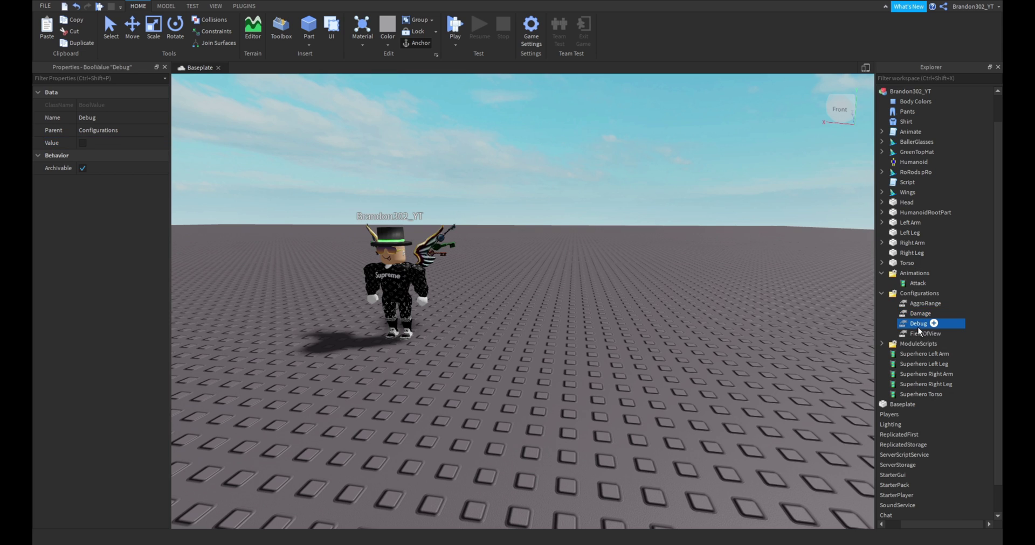
left_click(921, 335)
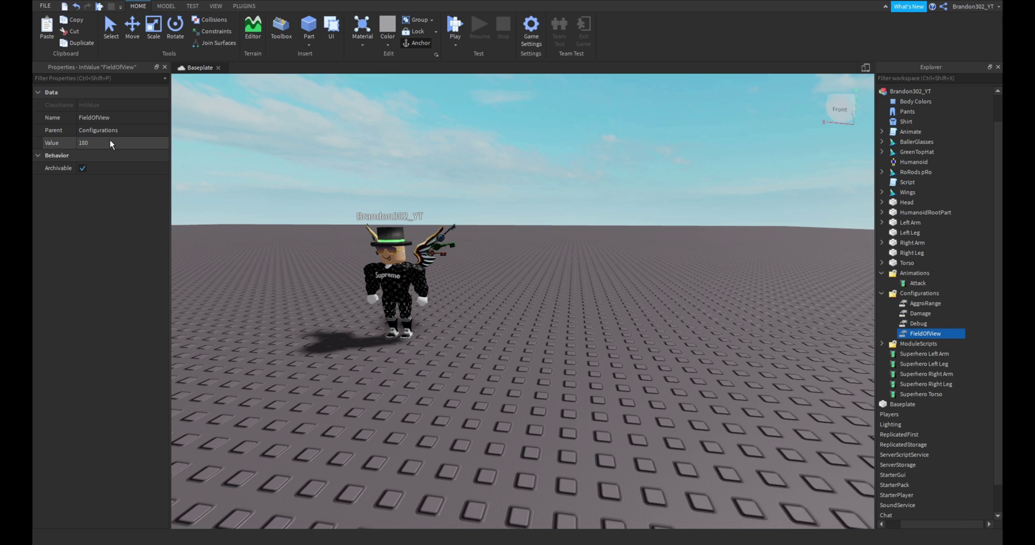
Move the avatar model far across the baseplate, away from its original spot, and clear the selection
right_click_drag(480, 245, 480, 241)
scroll(480, 242, "down", 5)
scroll(480, 243, "up", 5)
scroll(480, 240, "down", 8)
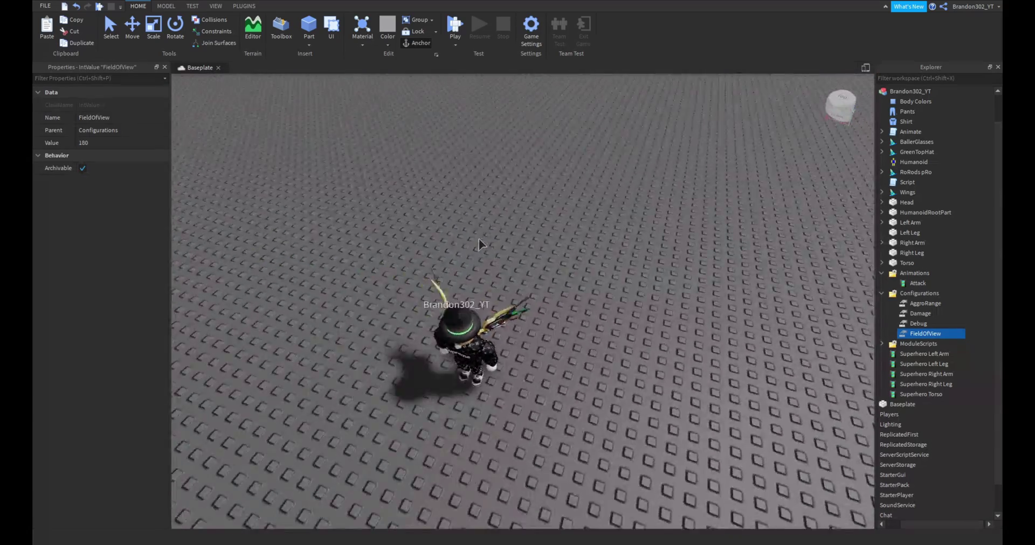
right_click_drag(598, 192, 591, 194)
left_click(596, 188)
scroll(560, 162, "up", 4)
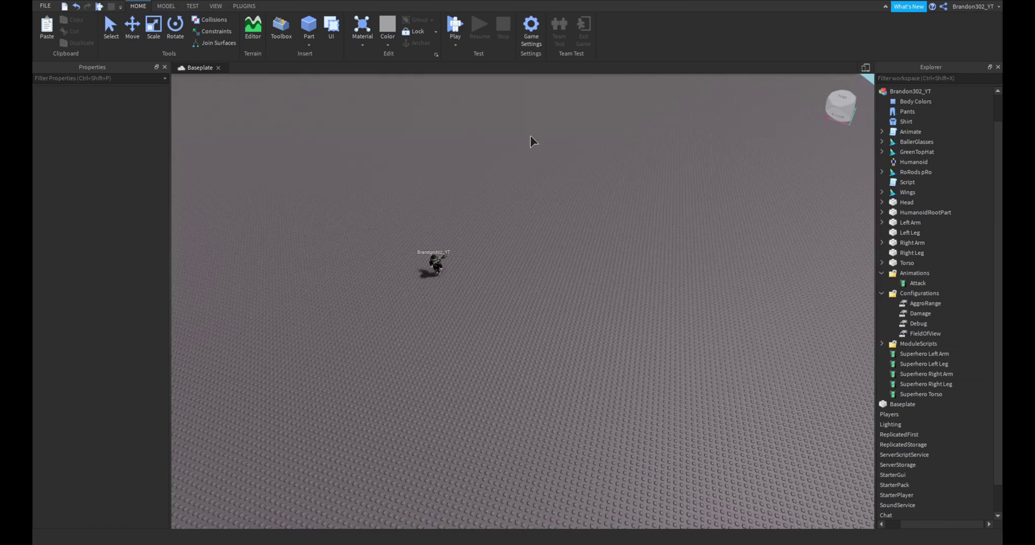
right_click_drag(585, 154, 585, 151)
scroll(561, 382, "up", 3)
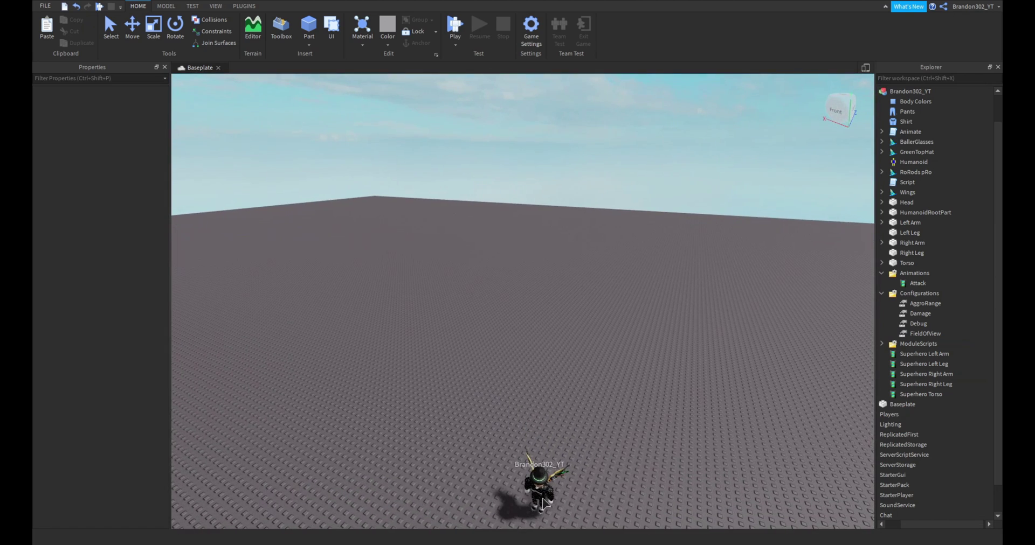
left_click(542, 493)
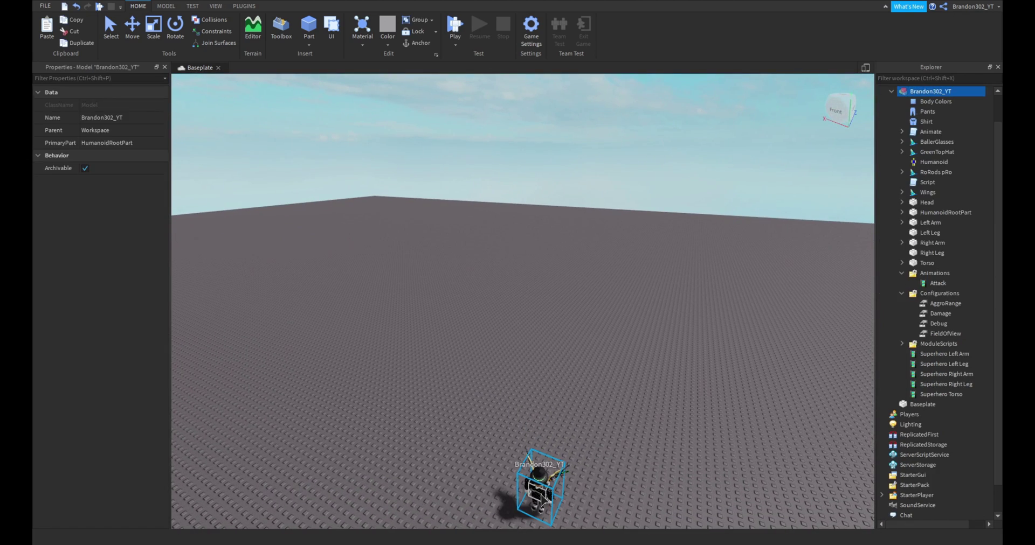
left_click(559, 412)
left_click(540, 487)
left_click(131, 29)
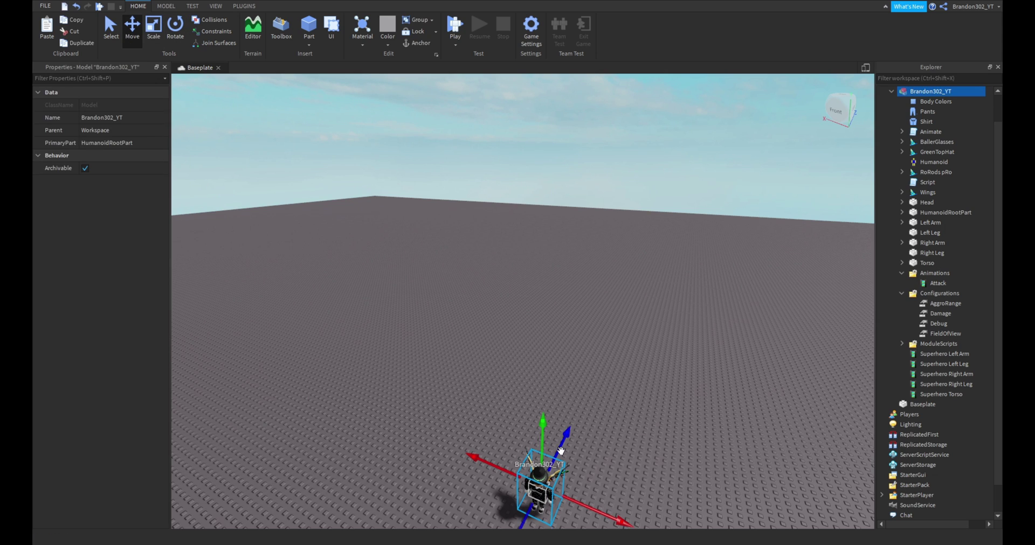
left_click_drag(560, 452, 684, 237)
left_click(612, 185)
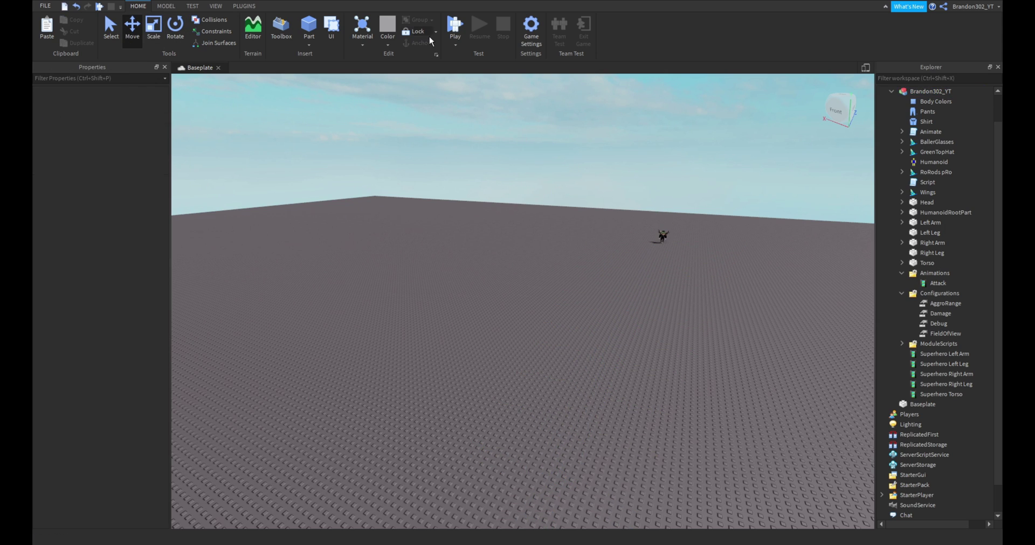
Playtest the place, moving the player around at a distance from the avatar NPC to check its detection range, and stop the test
left_click(453, 32)
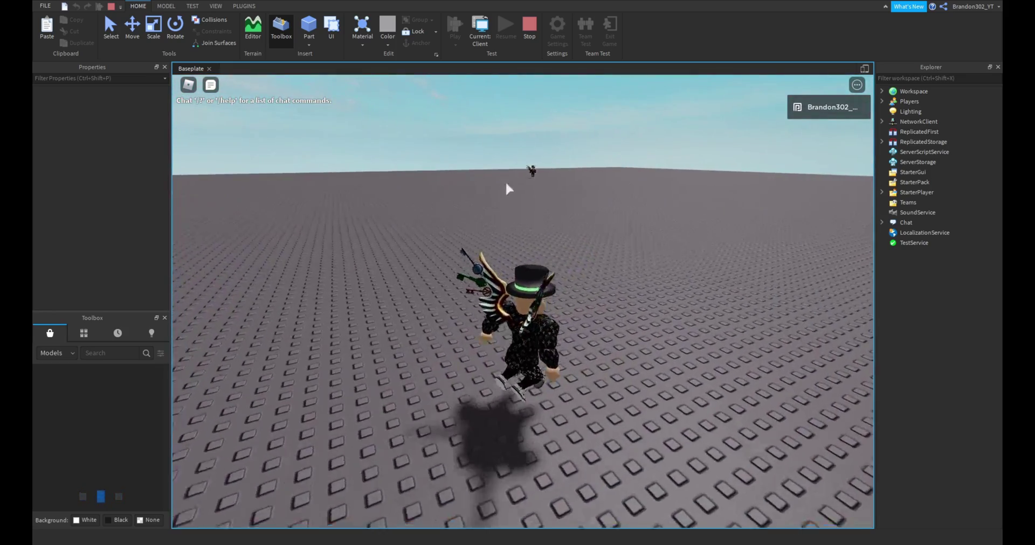
key("s")
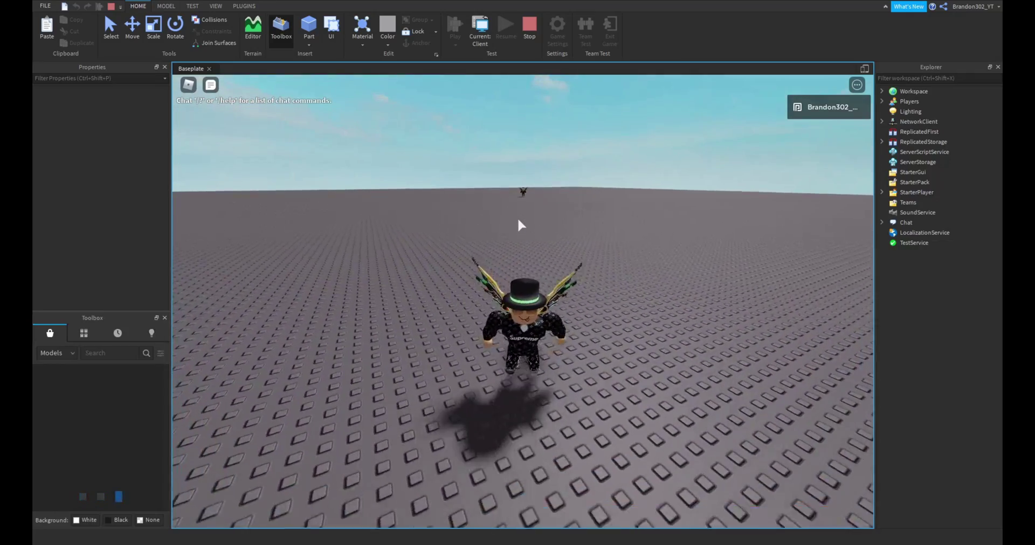
key("w")
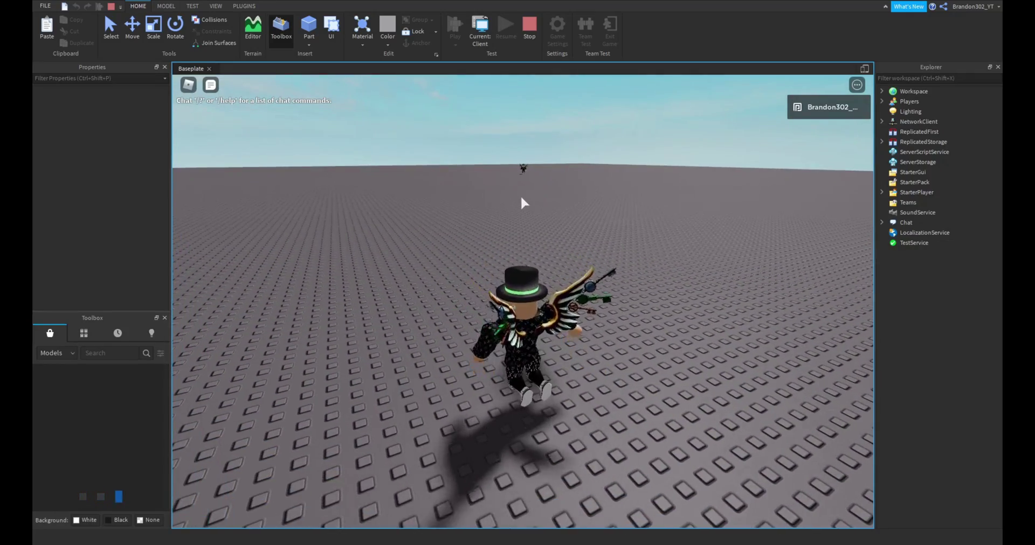
key("shift")
key("a")
key("s")
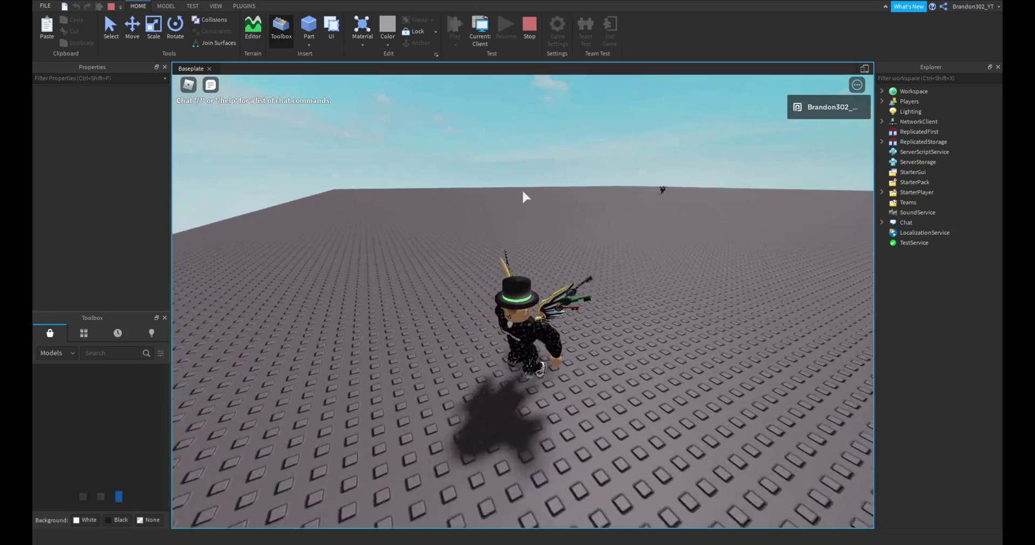
key("d")
key("d")
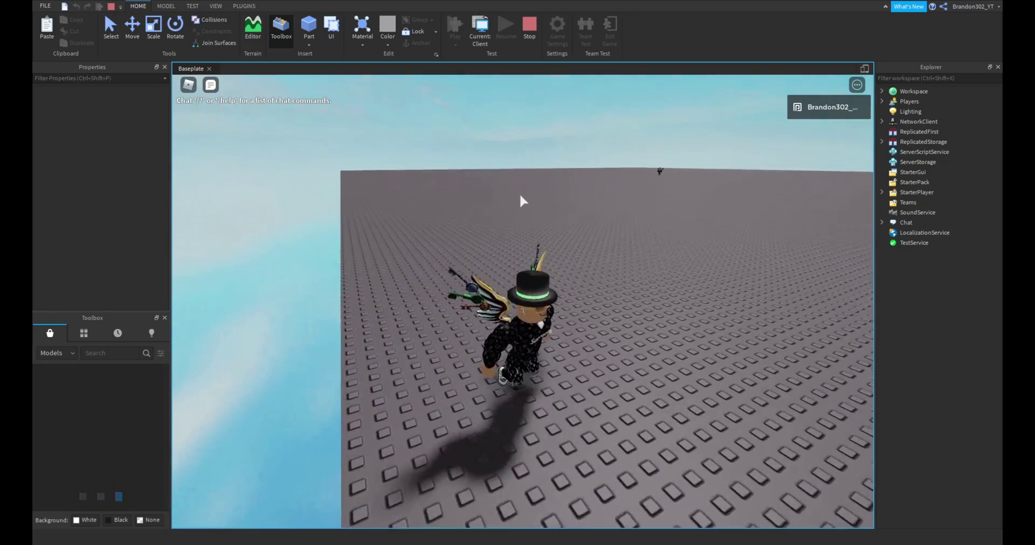
key("w")
key("d")
right_click_drag(520, 196, 520, 195)
key("s")
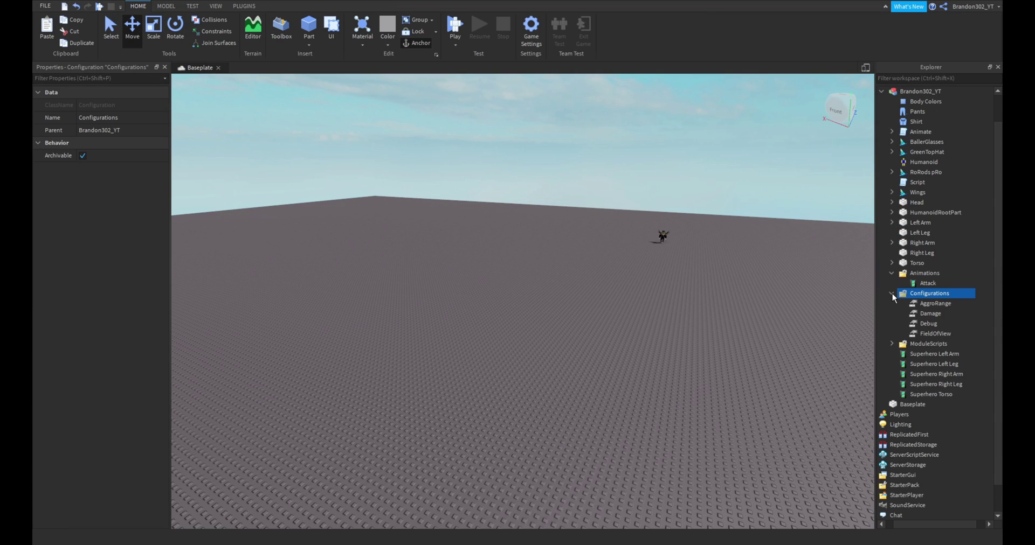
Collapse the Configurations and Animations folders, keeping Configurations parented directly to the avatar model
left_click_drag(893, 298, 893, 286)
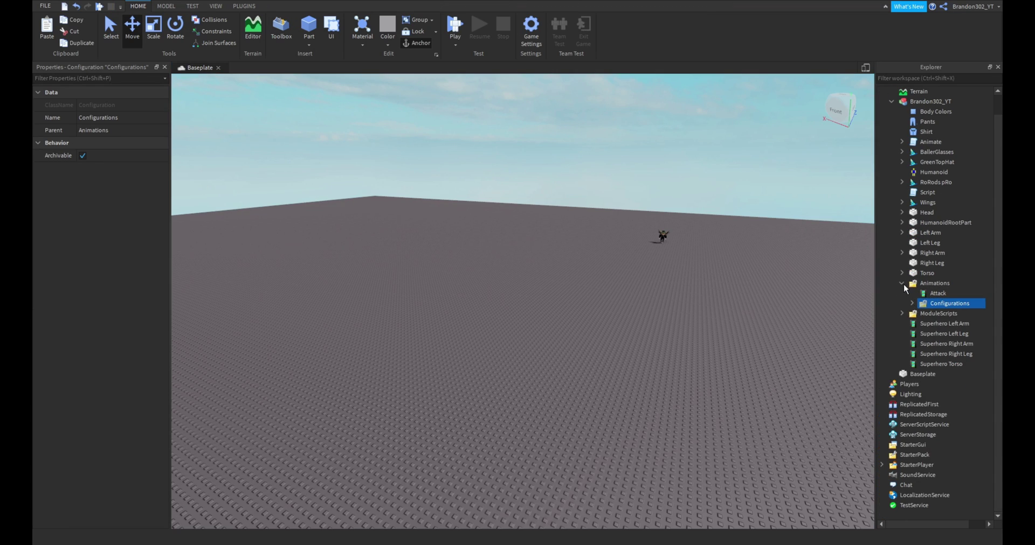
left_click_drag(936, 244, 931, 103)
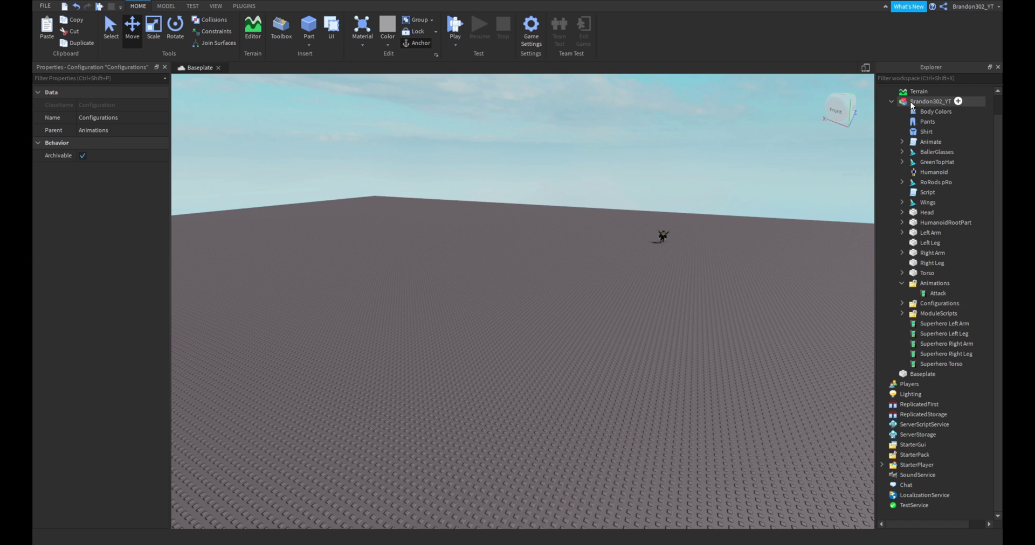
left_click(902, 285)
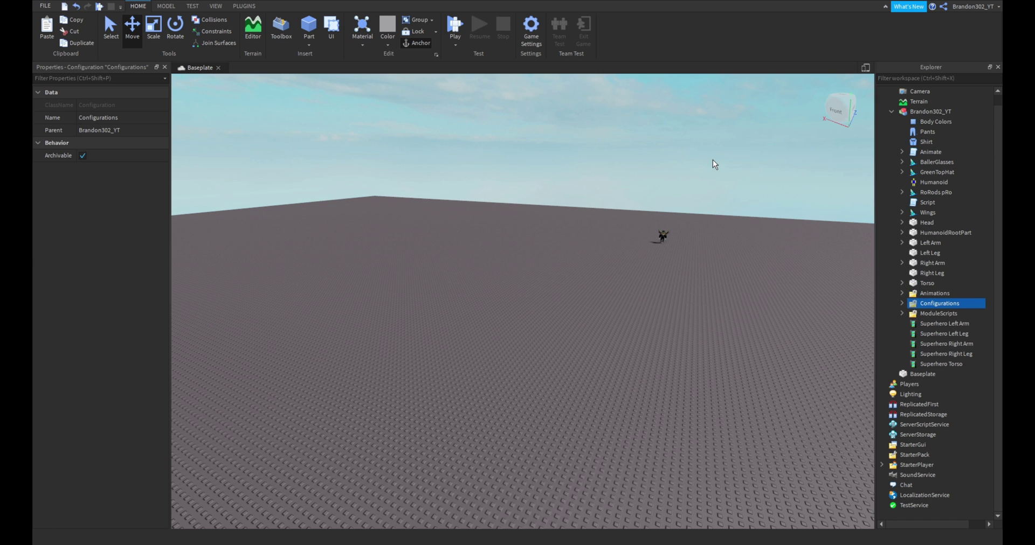
Select the avatar's Humanoid and set its WalkSpeed to 100
left_click(713, 181)
right_click_drag(702, 246, 703, 244)
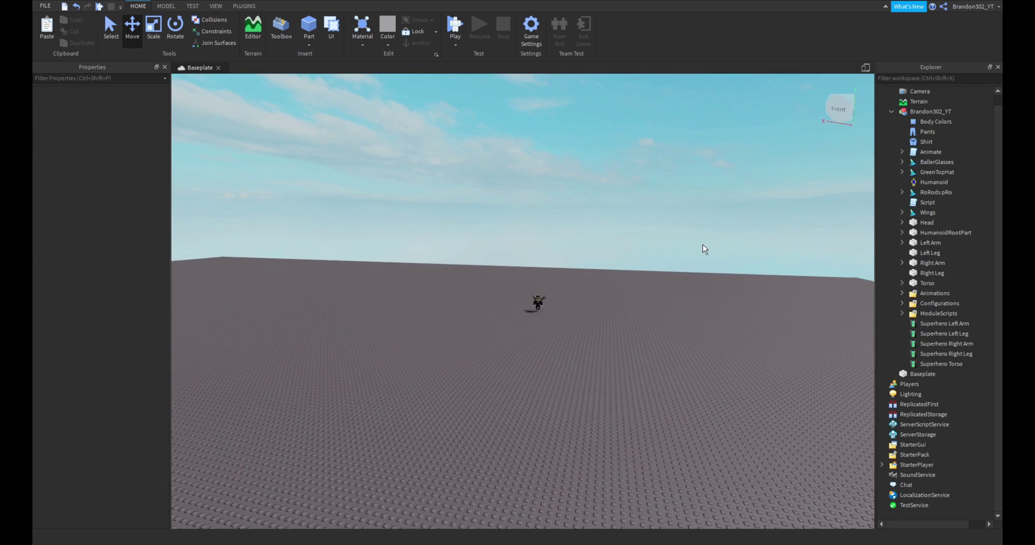
scroll(600, 283, "up", 5)
right_click_drag(511, 309, 611, 316)
scroll(611, 316, "up", 1)
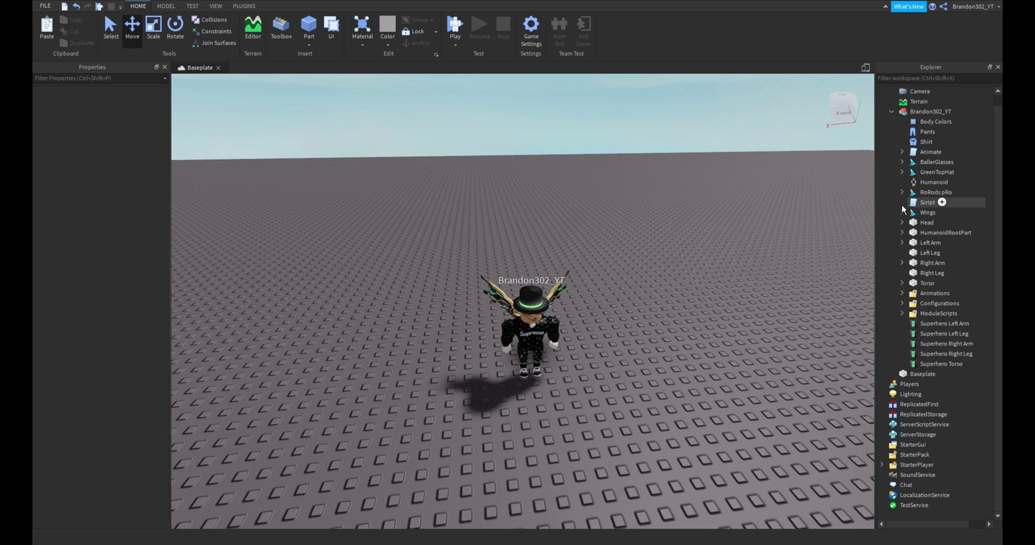
double_click(928, 203)
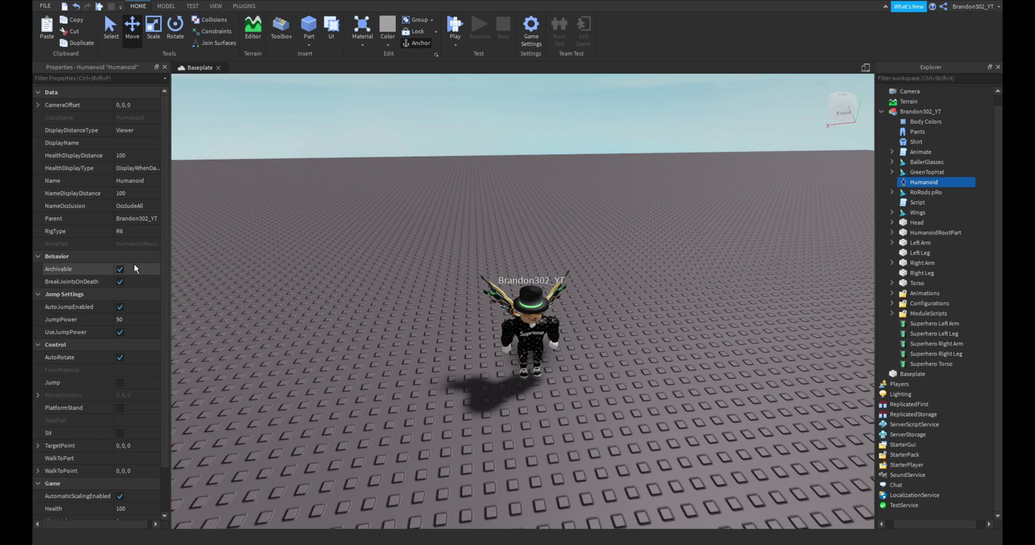
scroll(134, 263, "down", 3)
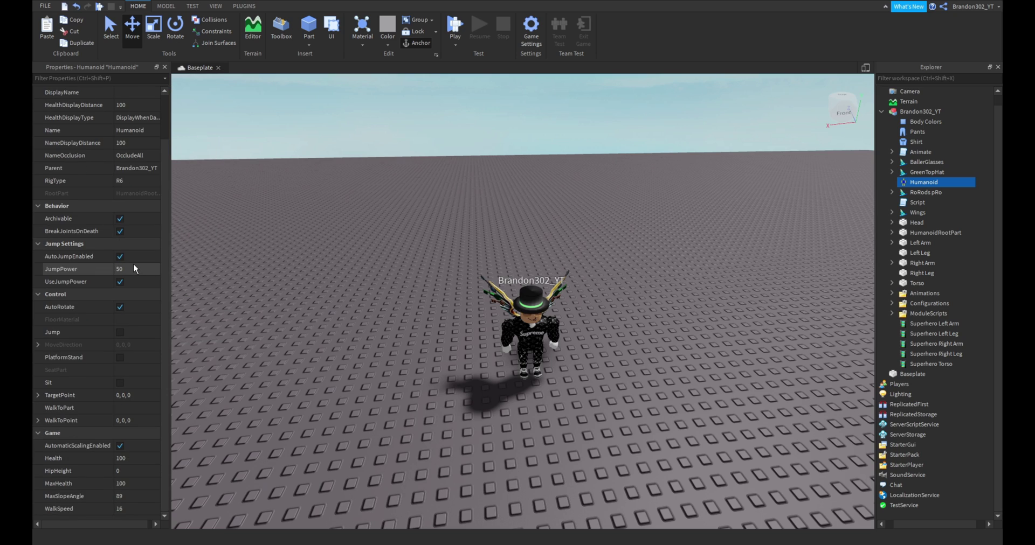
left_click(131, 509)
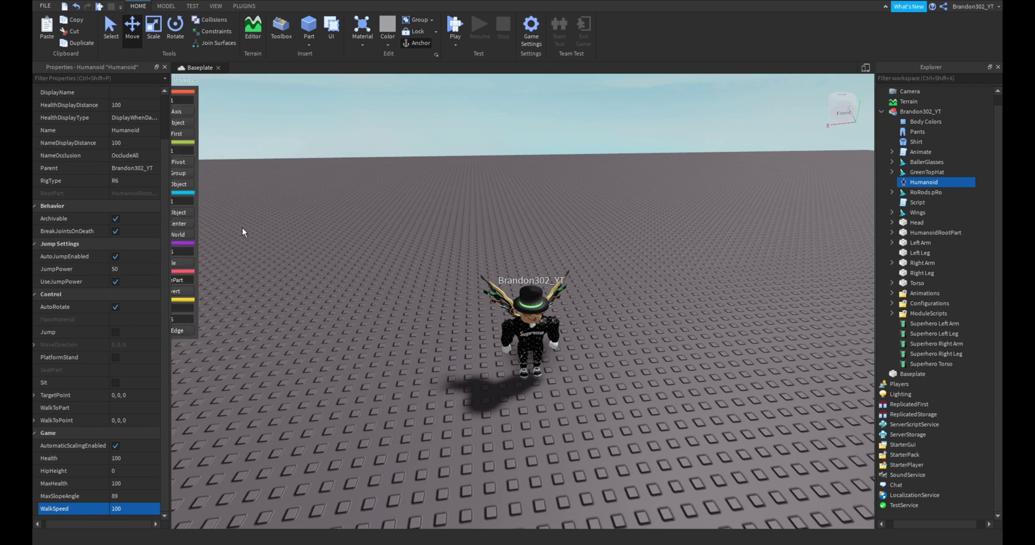
Playtest the place with the new walk speed, running and jumping near the avatar NPC to check how it chases, and stop the test
left_click(456, 22)
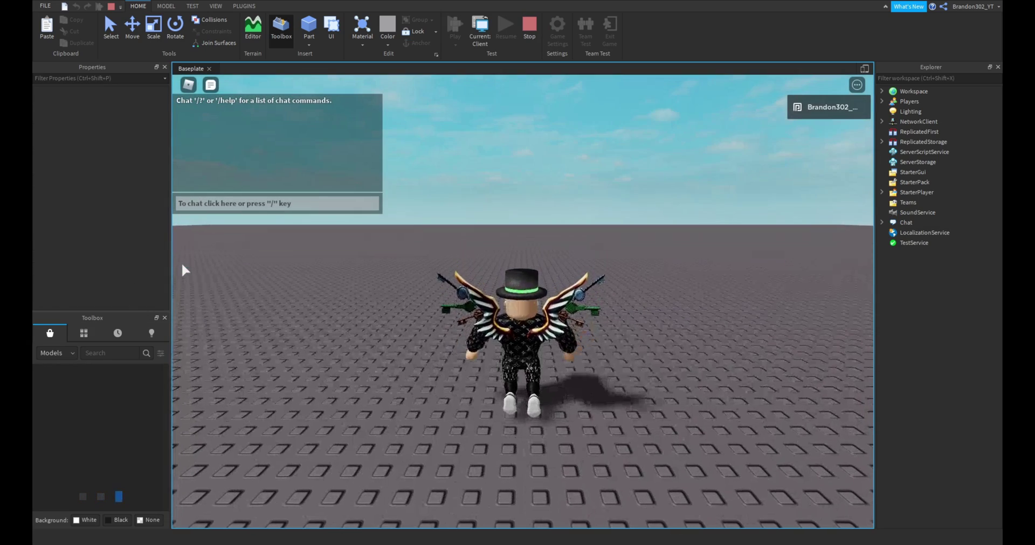
scroll(415, 280, "down", 3)
right_click_drag(384, 294, 415, 280)
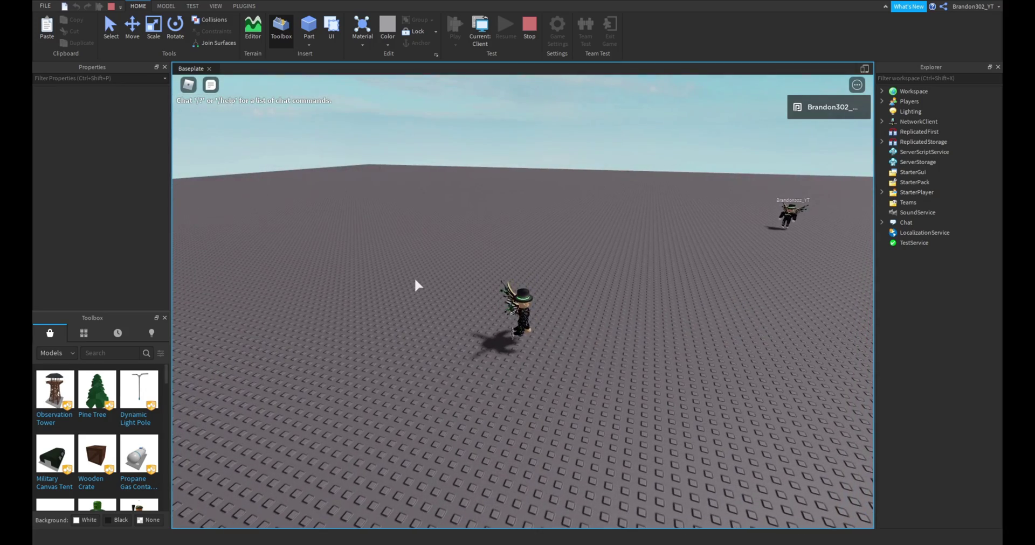
scroll(415, 284, "up", 4)
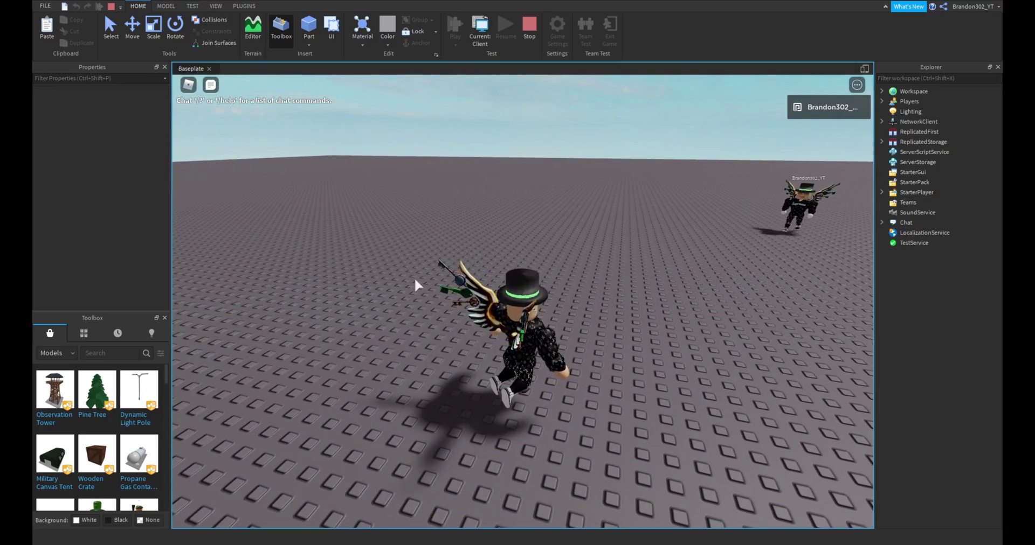
key("d")
key("s")
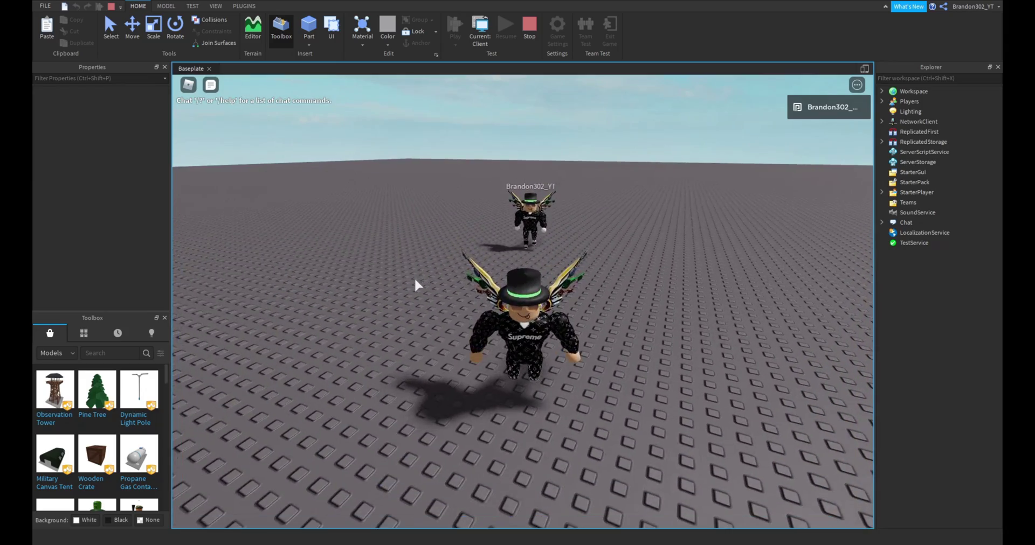
key("a")
right_click_drag(415, 285, 415, 286)
key("w")
key("space")
key("space")
key("s")
key("shift+F5")
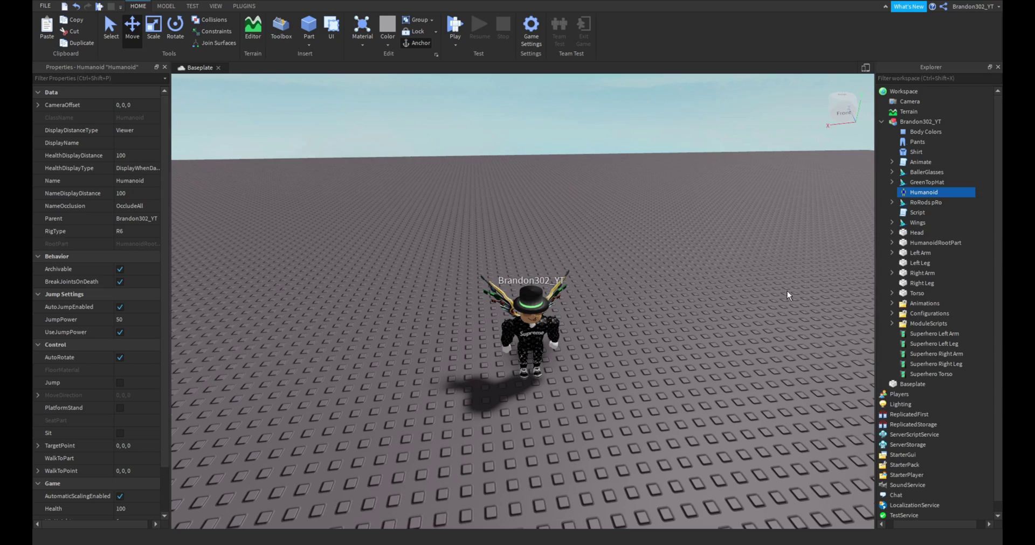
Clear the selection and examine the avatar NPC up close from the front
scroll(179, 386, "down", 5)
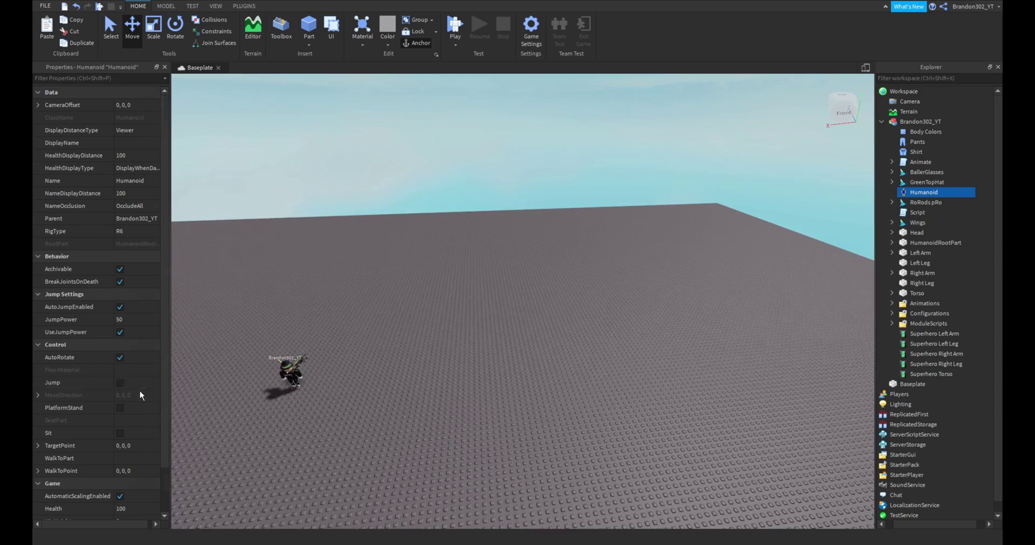
scroll(139, 392, "down", 2)
key("a")
right_click_drag(287, 412, 455, 251)
key("w")
key("d")
key("w")
key("w")
left_click(455, 251)
key("w")
key("s")
key("w")
scroll(455, 251, "down", 6)
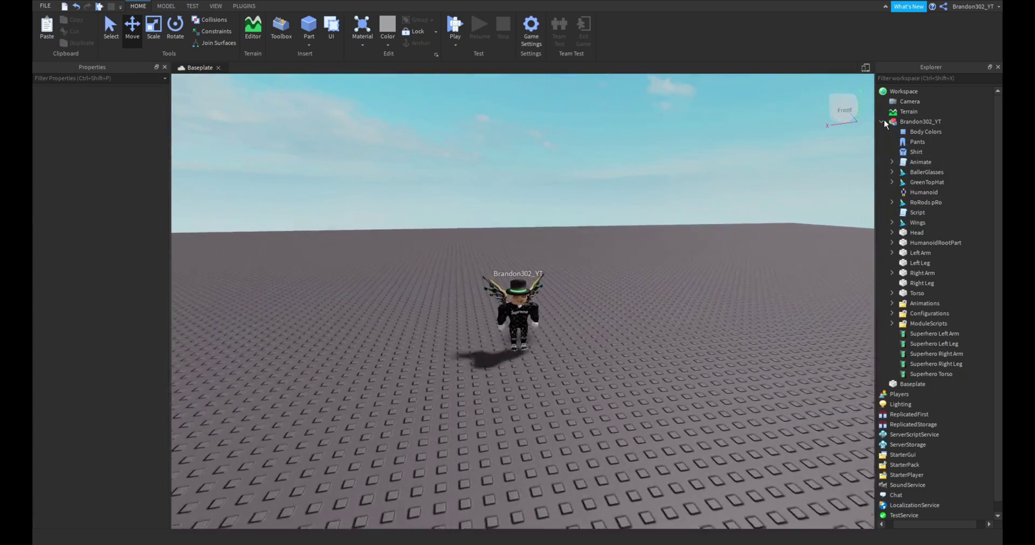
scroll(691, 217, "up", 3)
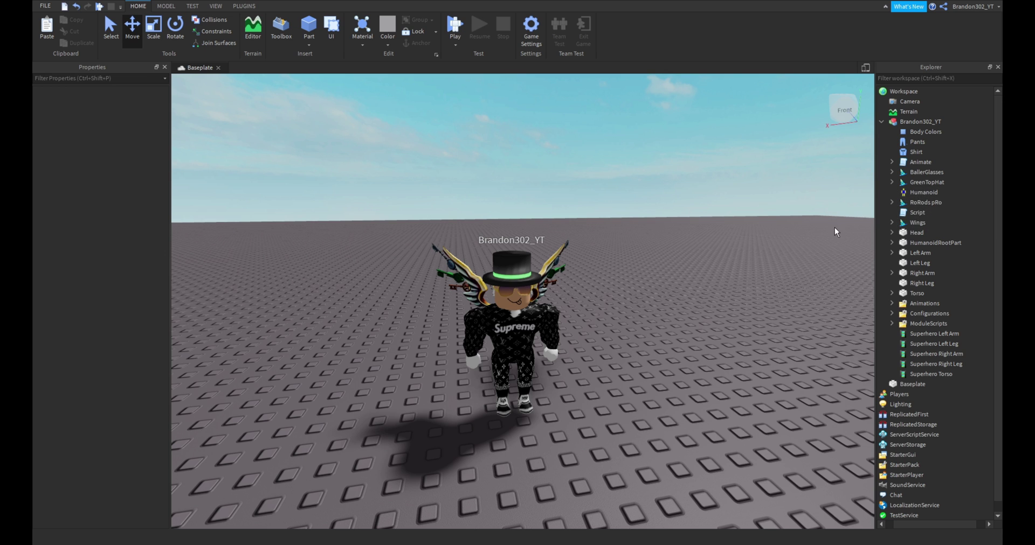
mouse_move(771, 244)
right_mouse_down()
mouse_move(753, 240)
mouse_move(764, 240)
right_mouse_up()
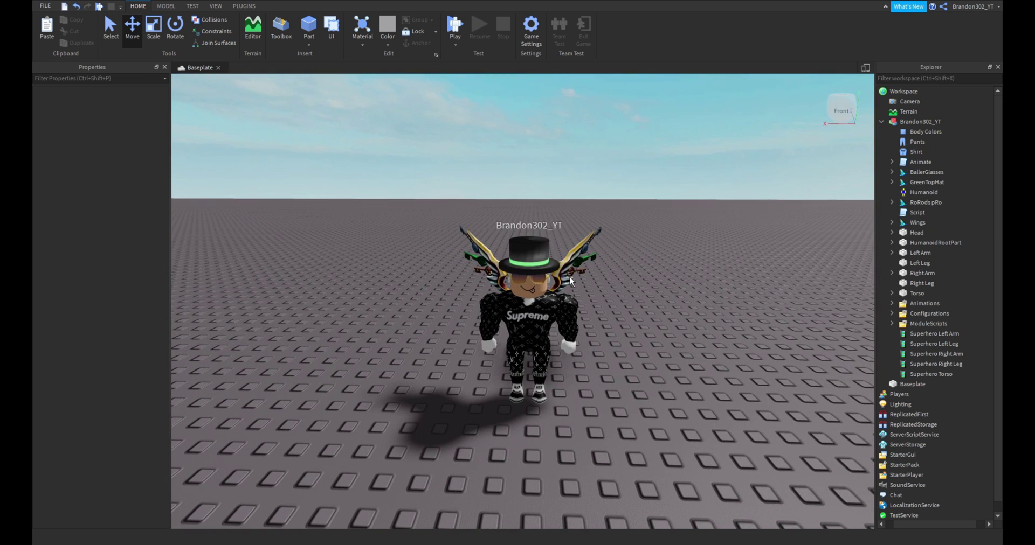